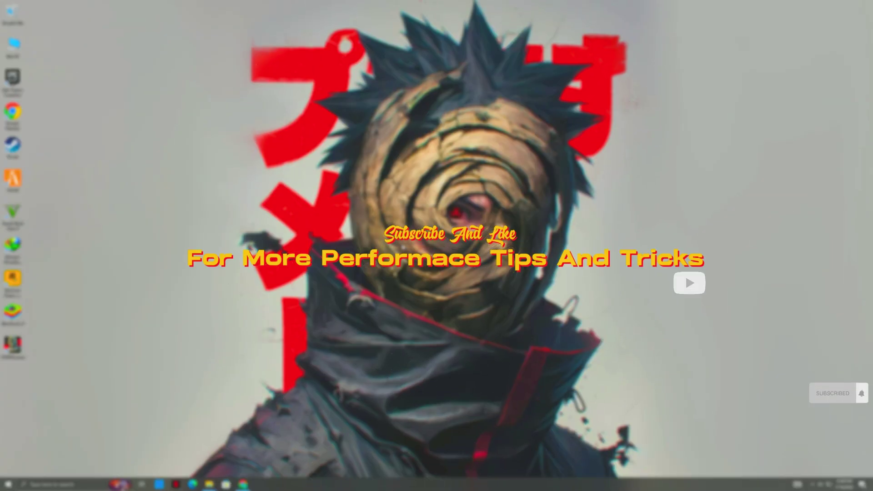
Step: Uninstall Cortana from the installed apps list in the Windows settings
{"action": "left_click", "coordinate": [8, 484]}
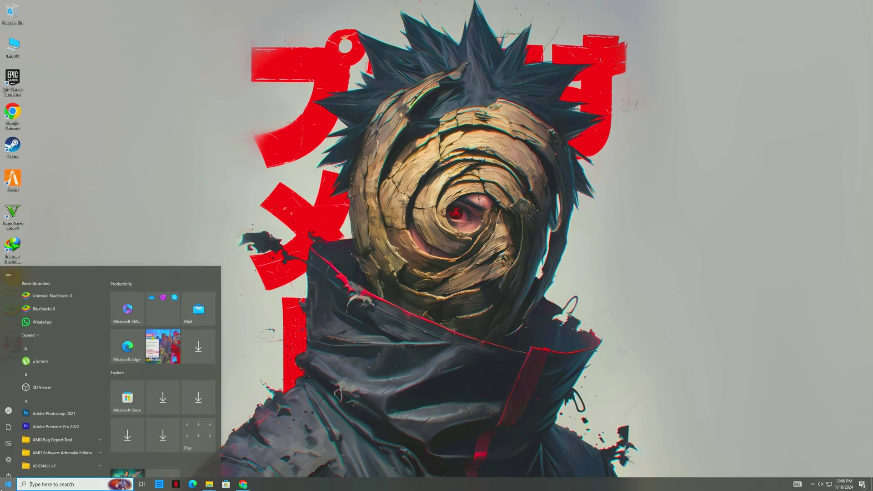
{"action": "left_click", "coordinate": [10, 453]}
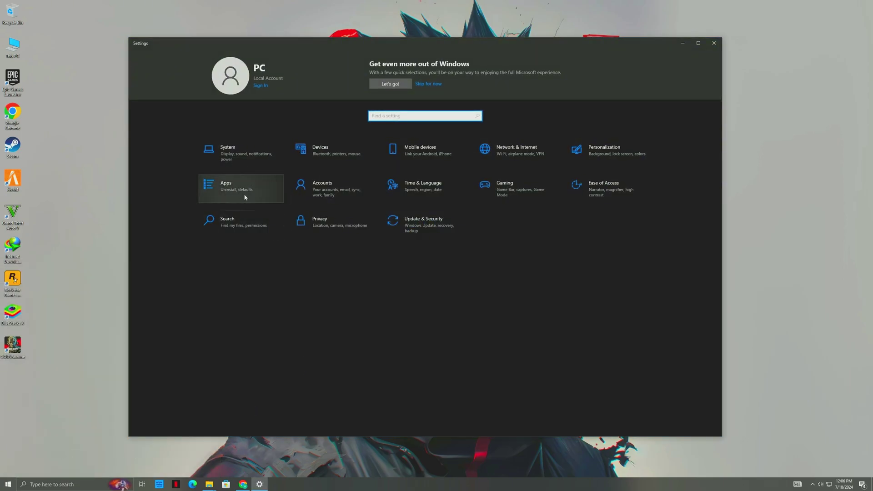
{"action": "left_click", "coordinate": [240, 191]}
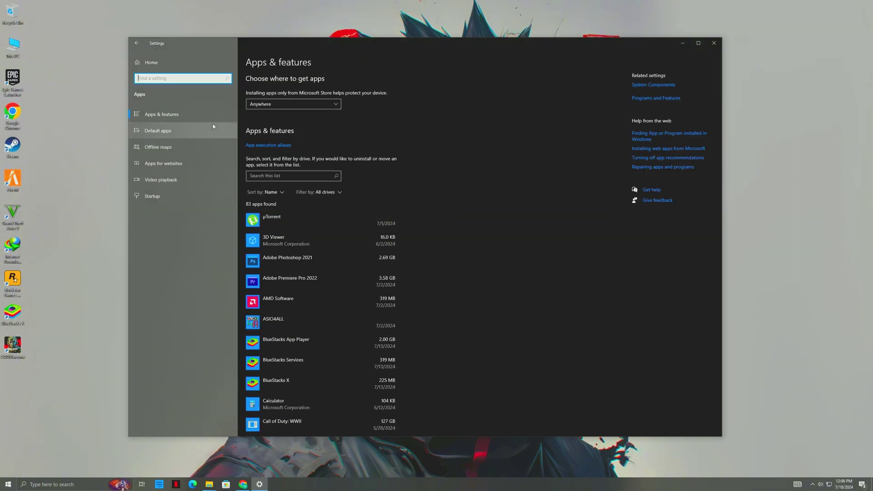
{"action": "scroll", "coordinate": [320, 332], "scroll_direction": "down", "scroll_amount": 3}
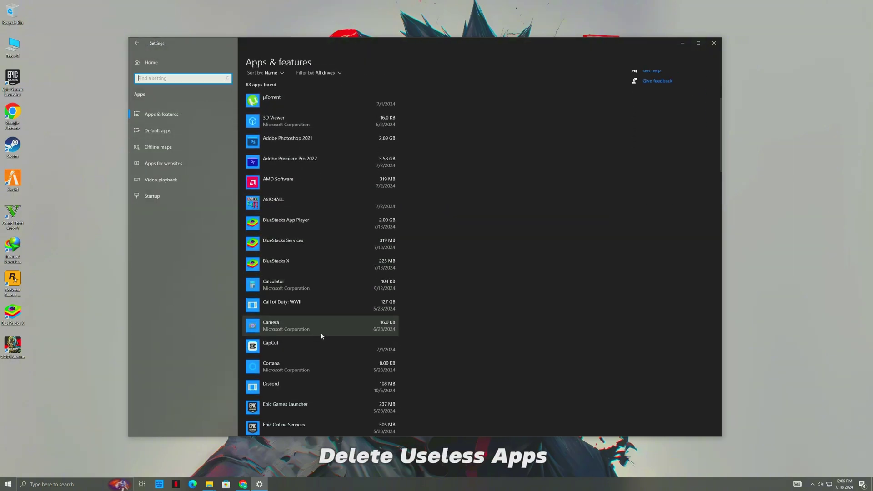
{"action": "scroll", "coordinate": [282, 325], "scroll_direction": "down", "scroll_amount": 2}
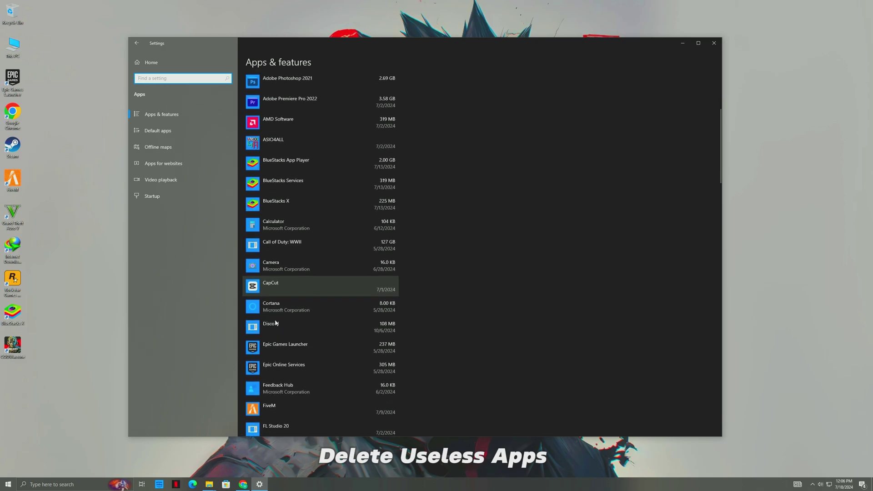
{"action": "left_click", "coordinate": [271, 315]}
{"action": "left_click", "coordinate": [380, 341]}
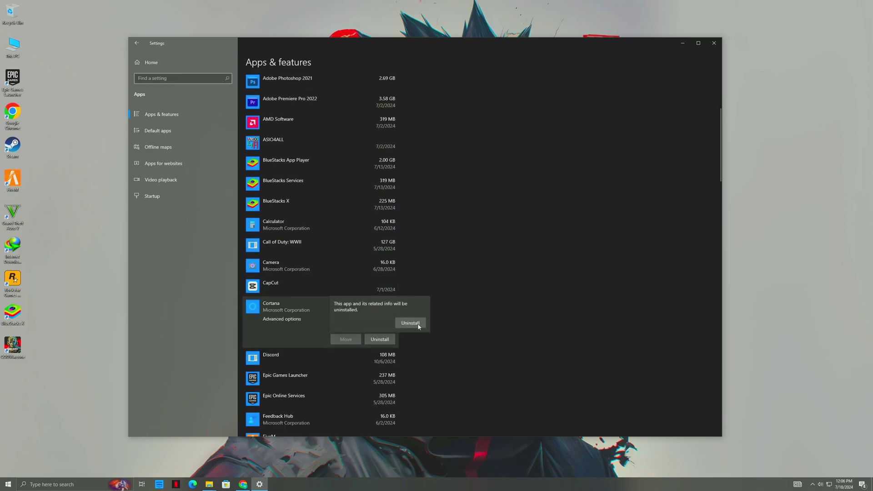
{"action": "left_click", "coordinate": [410, 324]}
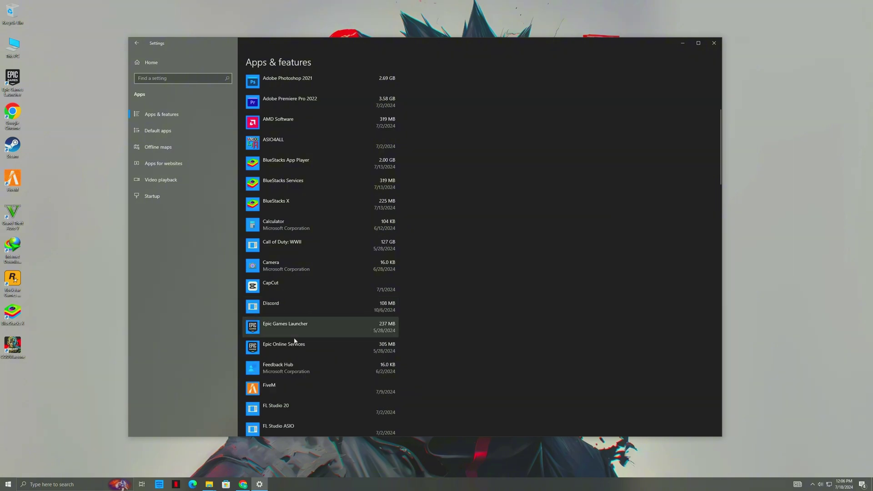
Step: Disable Microsoft Edge, Phone Link, Skype, Update and both µTorrent entries from launching at startup
{"action": "scroll", "coordinate": [292, 386], "scroll_direction": "up", "scroll_amount": 5}
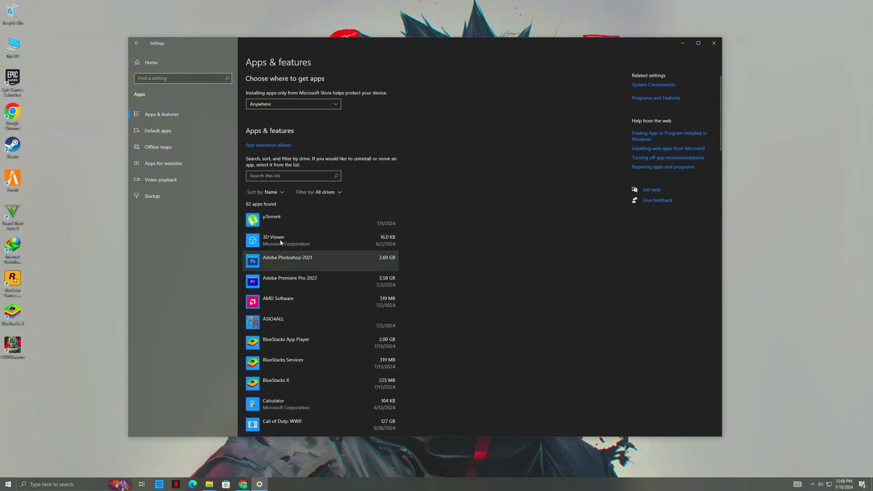
{"action": "left_click", "coordinate": [159, 196]}
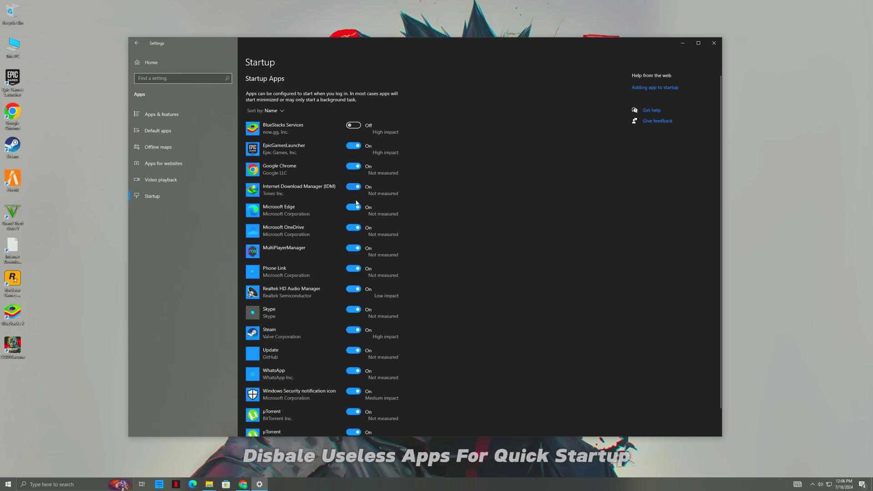
{"action": "left_click", "coordinate": [342, 207]}
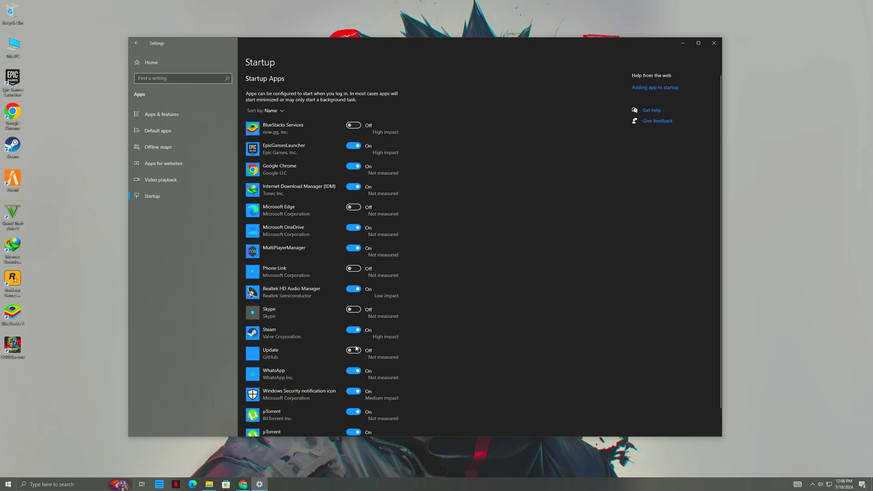
{"action": "scroll", "coordinate": [358, 350], "scroll_direction": "down", "scroll_amount": 2}
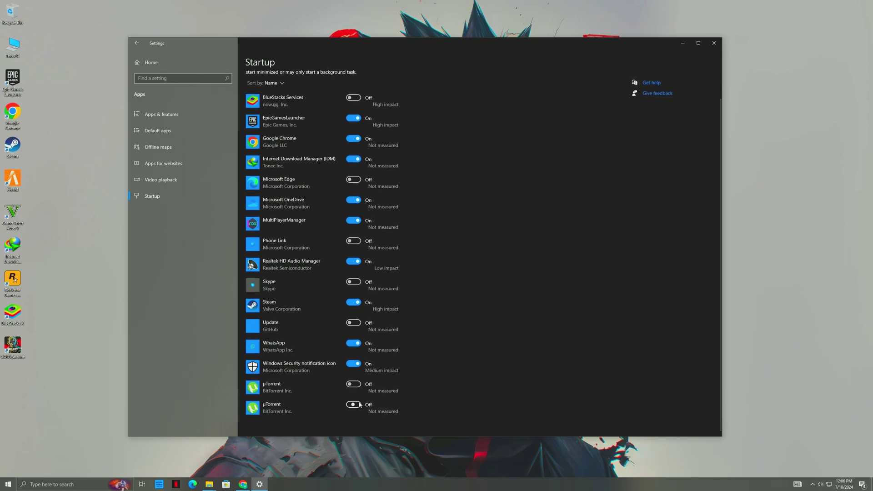
{"action": "scroll", "coordinate": [359, 400], "scroll_direction": "up", "scroll_amount": 2}
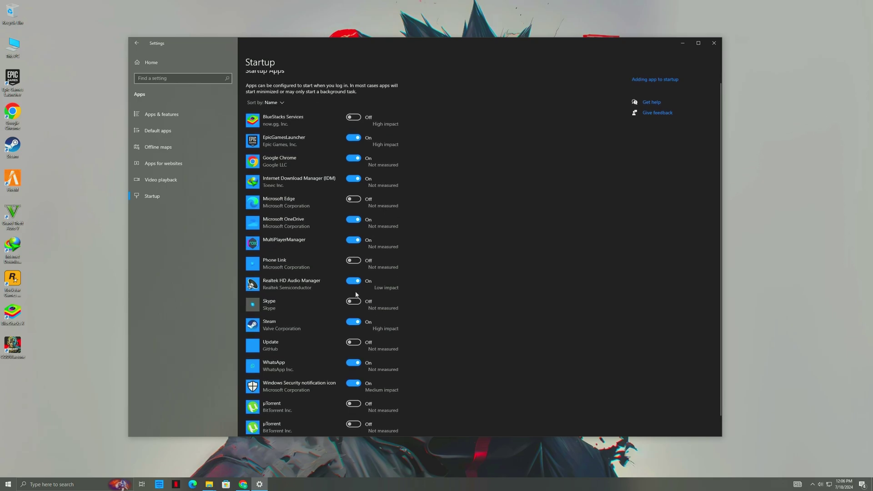
Step: Turn off app access to notifications in the privacy settings
{"action": "left_click", "coordinate": [137, 43]}
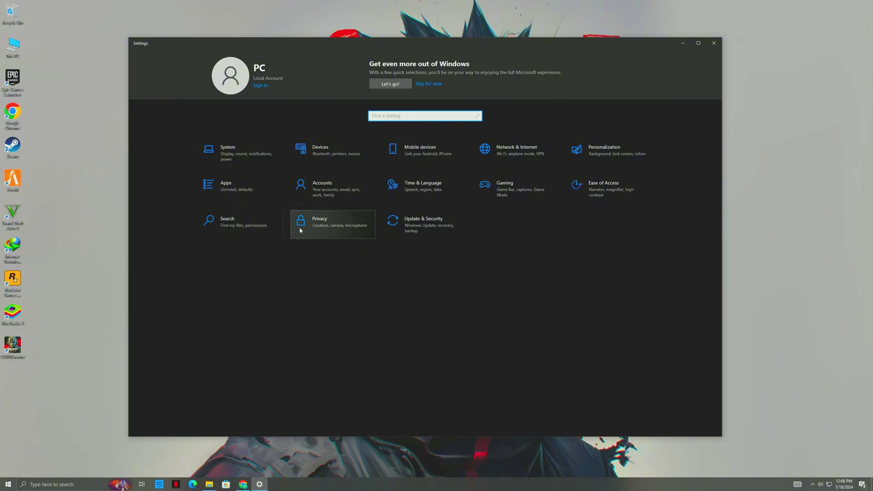
{"action": "left_click", "coordinate": [309, 230]}
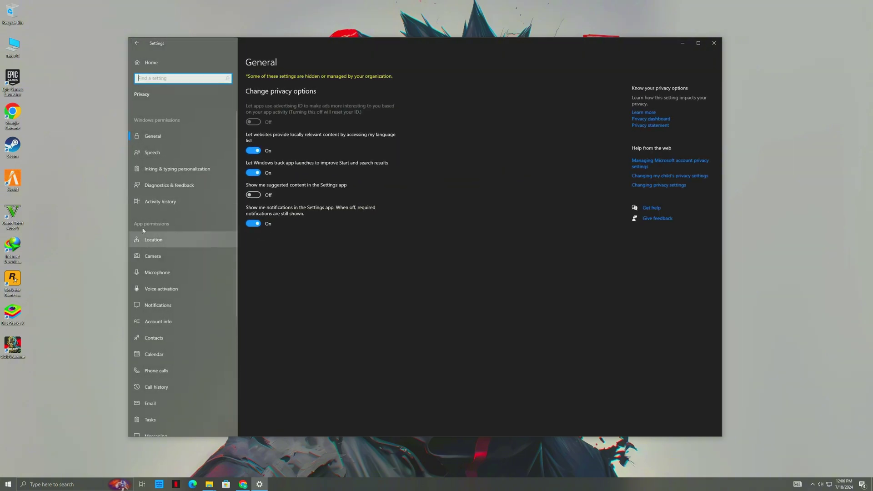
{"action": "scroll", "coordinate": [164, 285], "scroll_direction": "down", "scroll_amount": 1}
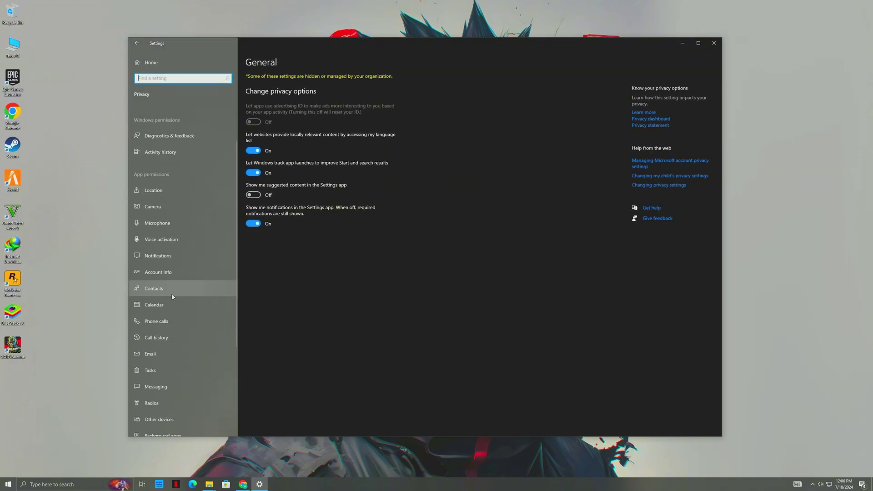
{"action": "left_click", "coordinate": [165, 257]}
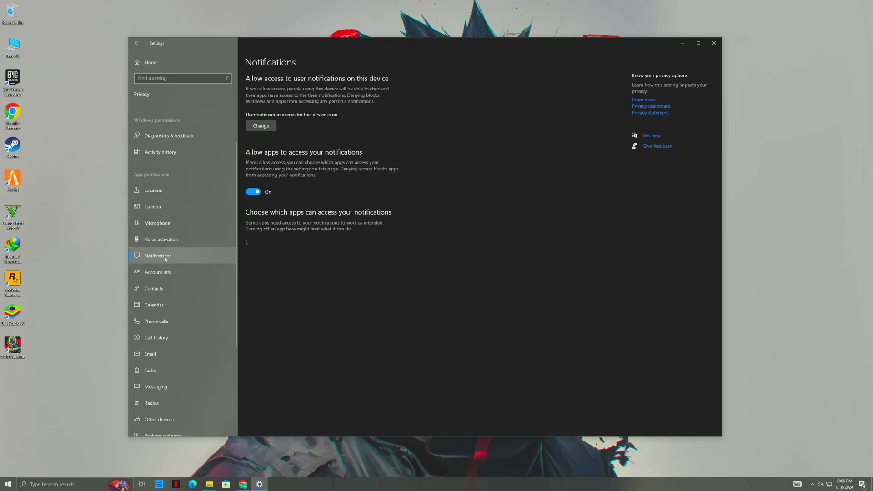
{"action": "left_click", "coordinate": [249, 194]}
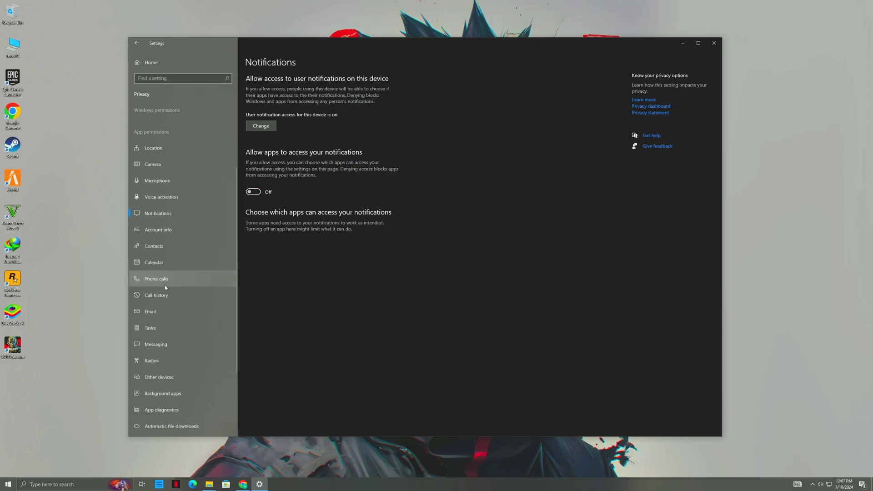
Step: Turn off the privacy permission that allows apps to make phone calls
{"action": "scroll", "coordinate": [164, 281], "scroll_direction": "down", "scroll_amount": 1}
{"action": "left_click", "coordinate": [160, 273]}
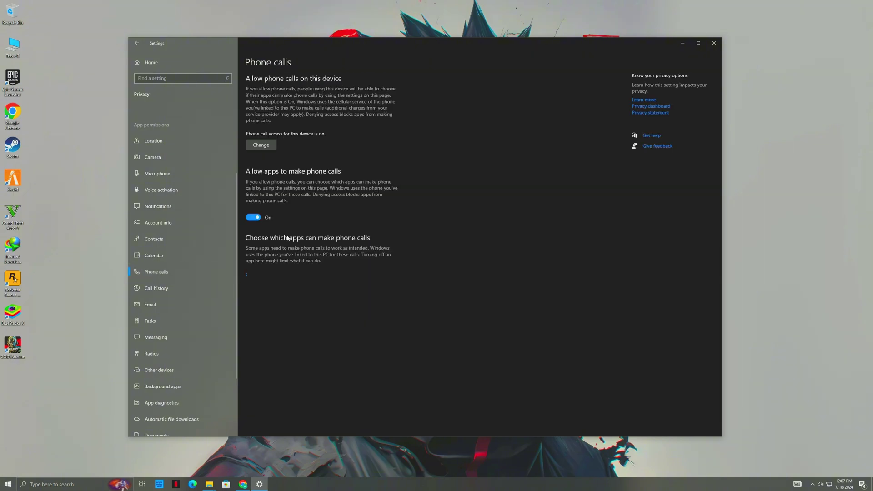
{"action": "left_click", "coordinate": [253, 218]}
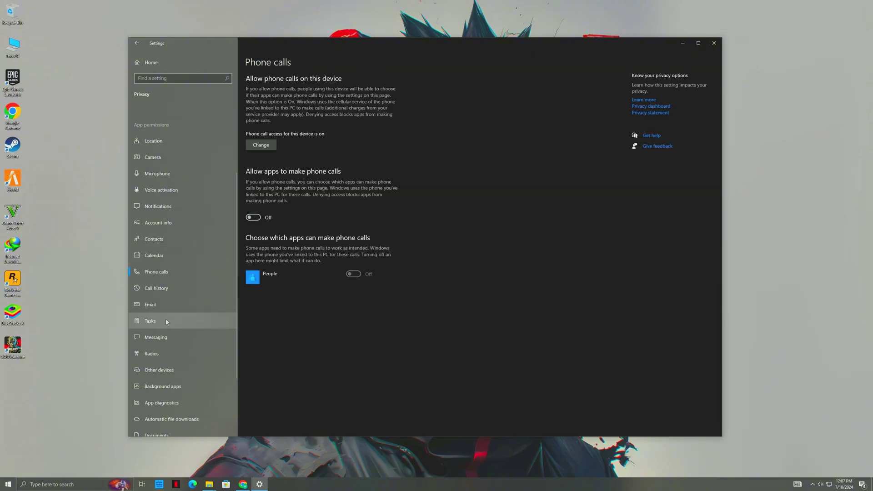
Step: Open the messaging permission, and turn off the permission for apps to control device radios
{"action": "left_click", "coordinate": [164, 339]}
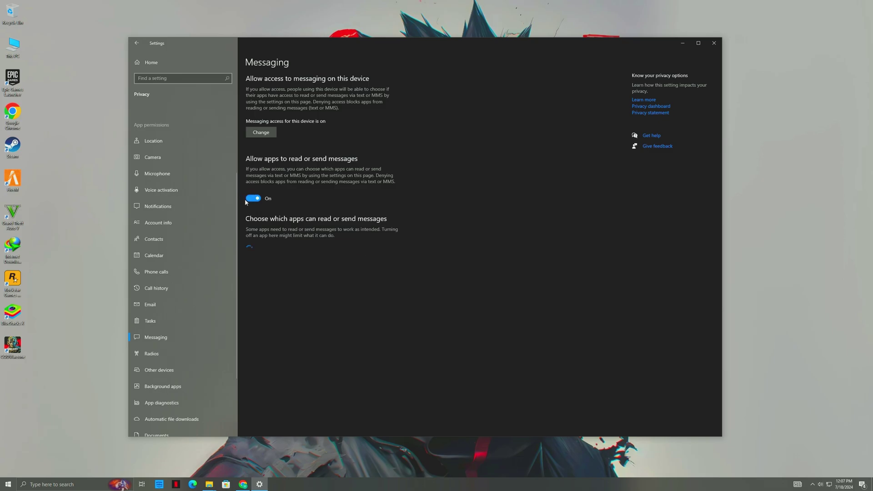
{"action": "scroll", "coordinate": [181, 318], "scroll_direction": "down", "scroll_amount": 2}
{"action": "left_click", "coordinate": [169, 310]}
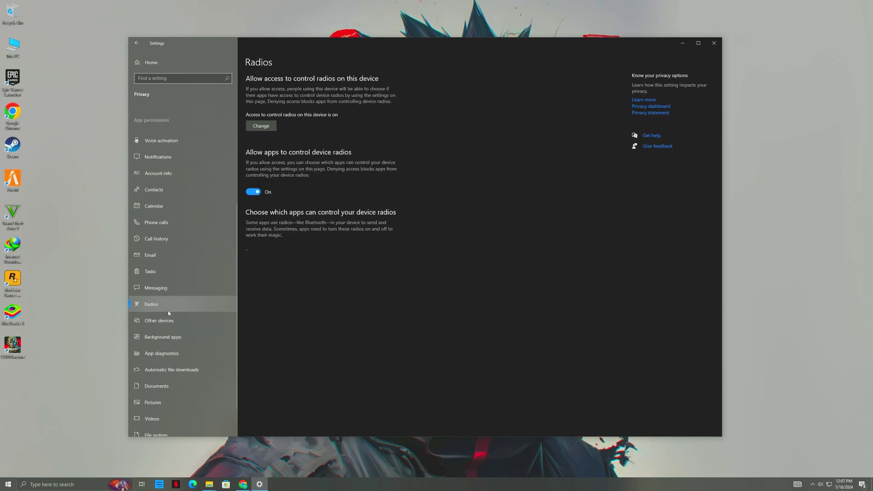
{"action": "left_click", "coordinate": [252, 192]}
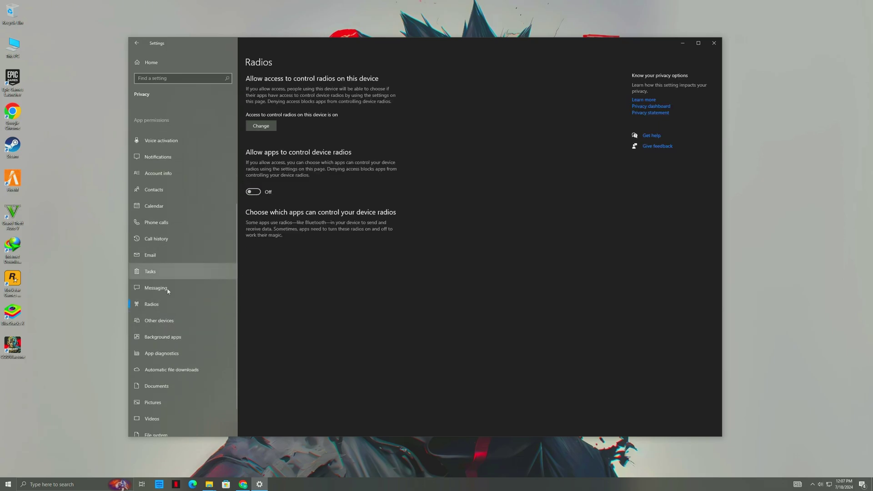
Step: Stop all apps from running in the background and close the settings
{"action": "scroll", "coordinate": [163, 300], "scroll_direction": "down", "scroll_amount": 1}
{"action": "left_click", "coordinate": [160, 303]}
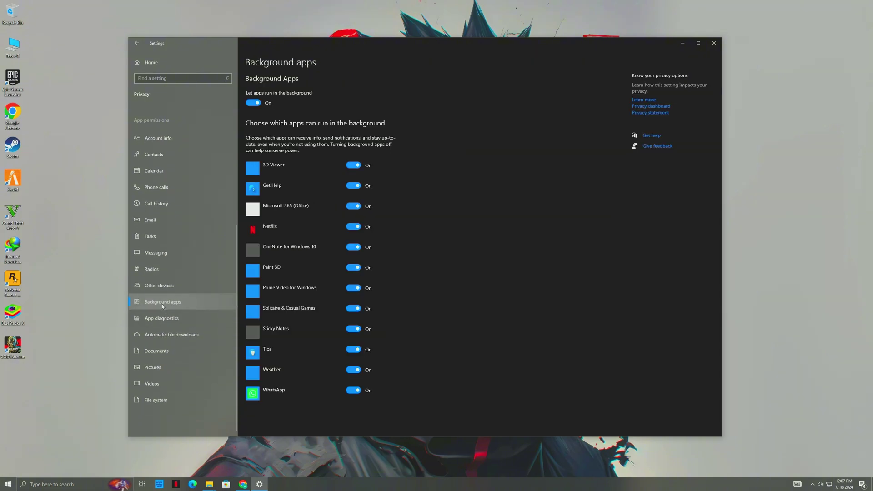
{"action": "left_click", "coordinate": [253, 102]}
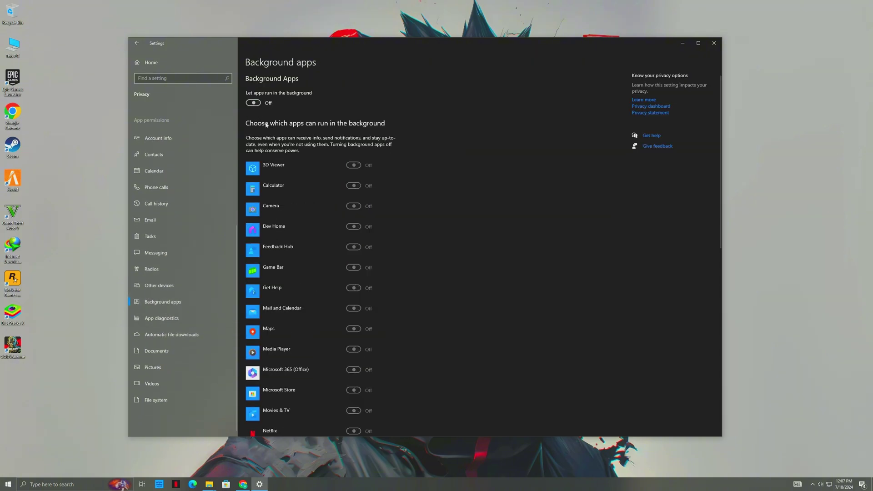
{"action": "scroll", "coordinate": [334, 297], "scroll_direction": "down", "scroll_amount": 10}
{"action": "scroll", "coordinate": [335, 331], "scroll_direction": "up", "scroll_amount": 10}
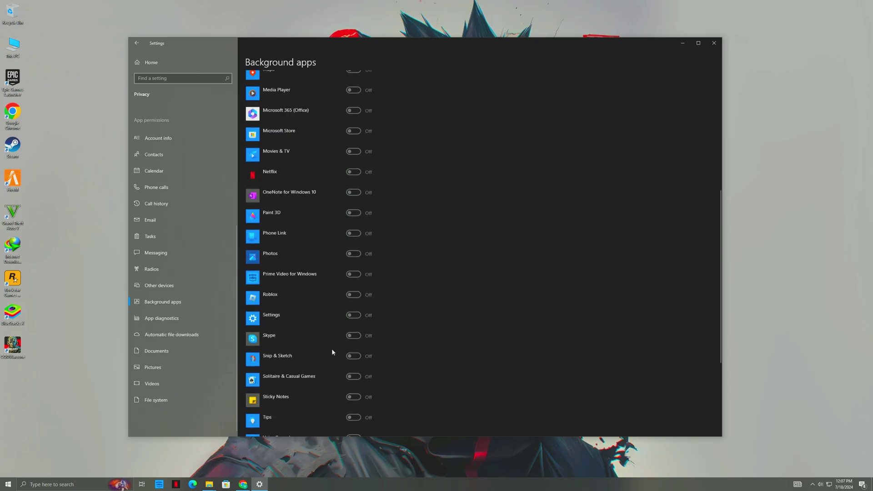
{"action": "left_click", "coordinate": [718, 47]}
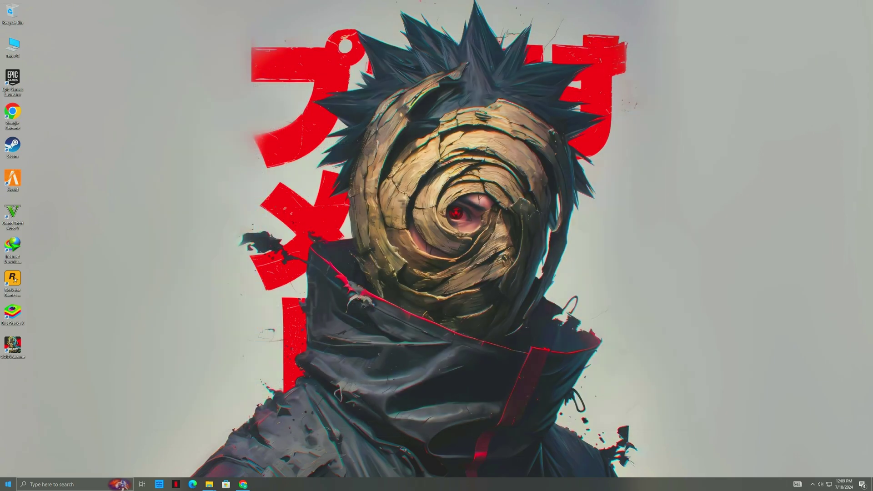
Step: Search Windows for "perform" and open the options for adjusting its appearance and performance
{"action": "key", "text": "super"}
{"action": "type", "text": "perform"}
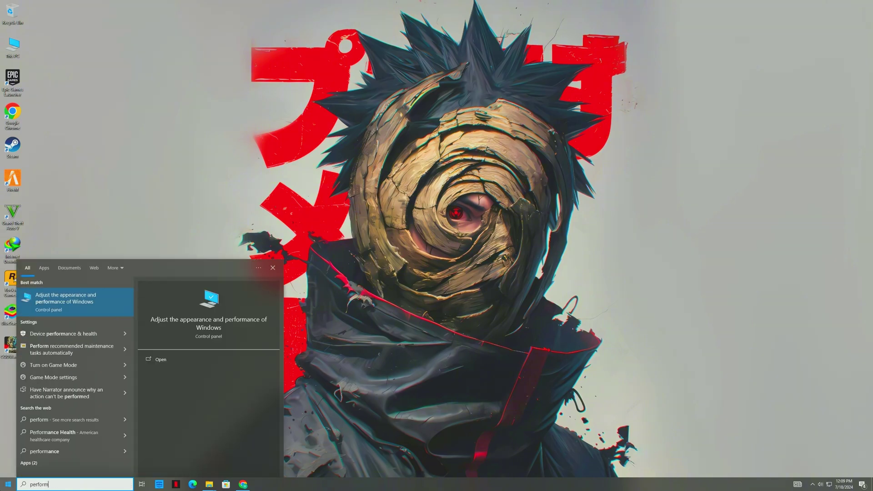
{"action": "left_click", "coordinate": [73, 300]}
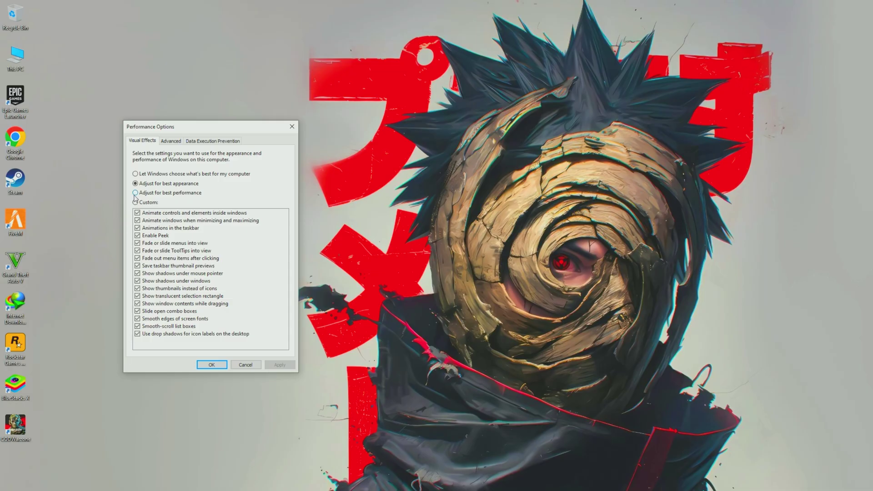
Step: Apply custom visual effects with only taskbar animations, thumbnails, translucent selection rectangle, sliding combo boxes, smooth font edges and smooth-scroll list boxes enabled
{"action": "left_click", "coordinate": [137, 228]}
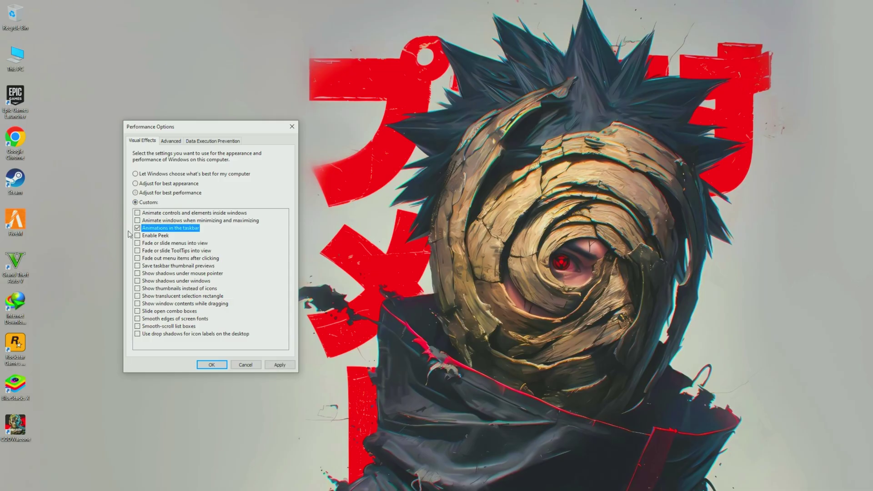
{"action": "left_click", "coordinate": [137, 311]}
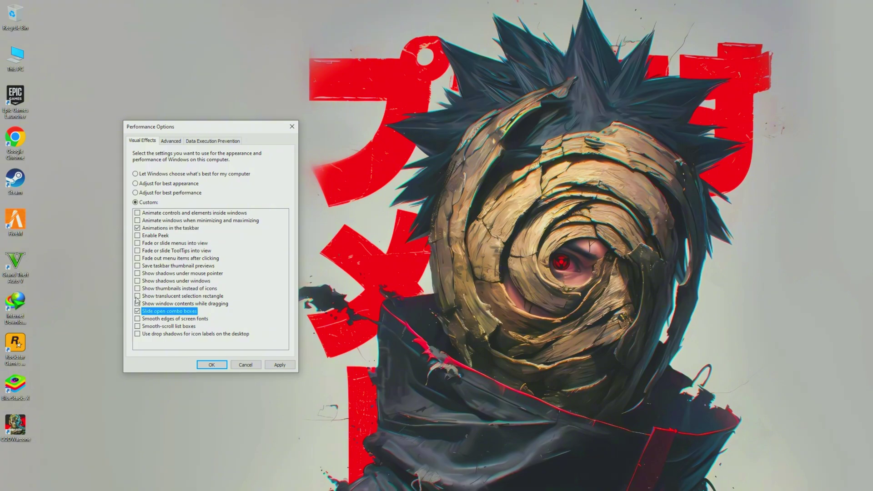
{"action": "left_click", "coordinate": [137, 295]}
{"action": "left_click", "coordinate": [138, 288]}
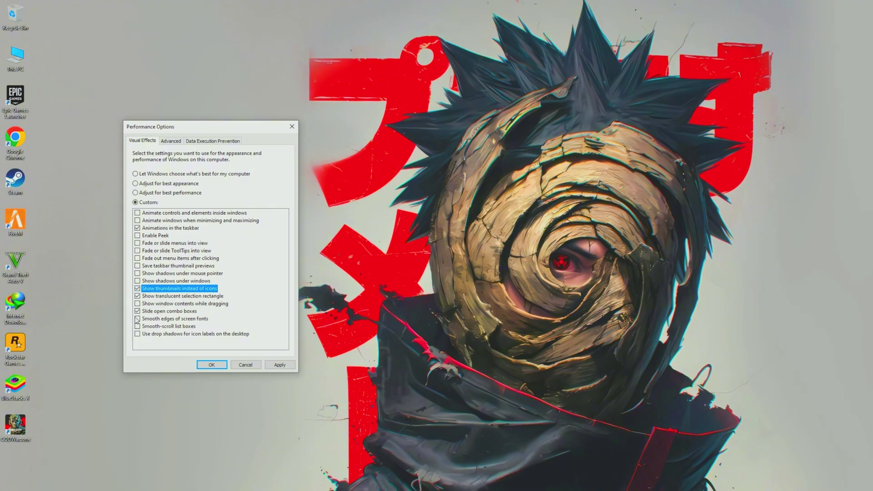
{"action": "left_click", "coordinate": [137, 319]}
{"action": "left_click", "coordinate": [138, 326]}
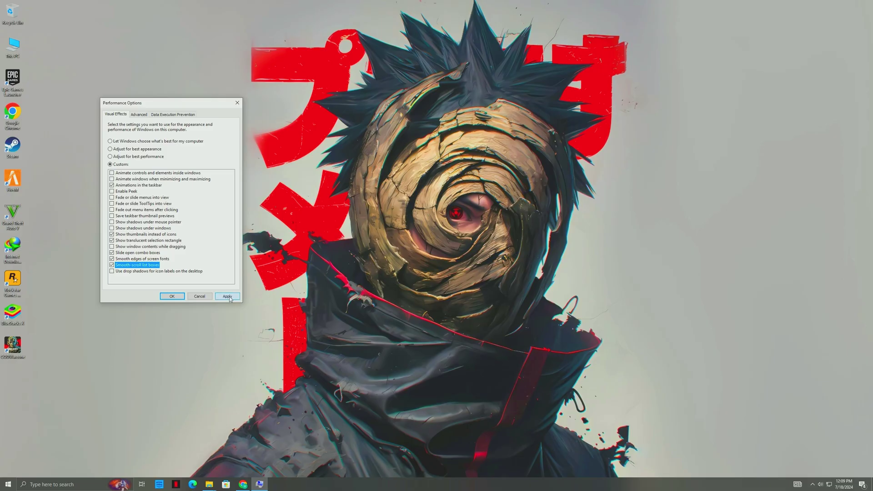
{"action": "left_click", "coordinate": [279, 364]}
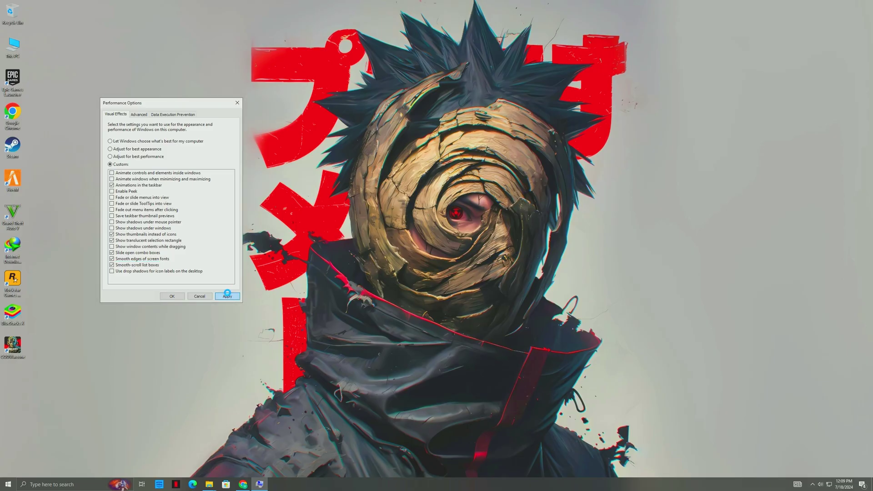
{"action": "left_click", "coordinate": [172, 296]}
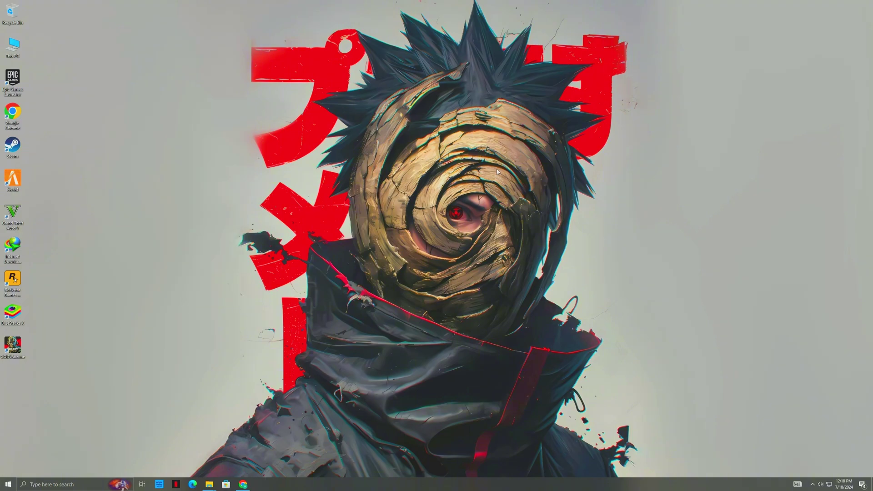
Step: Check the transparency effects setting in the desktop's color personalization settings, and close the settings
{"action": "right_click", "coordinate": [474, 165]}
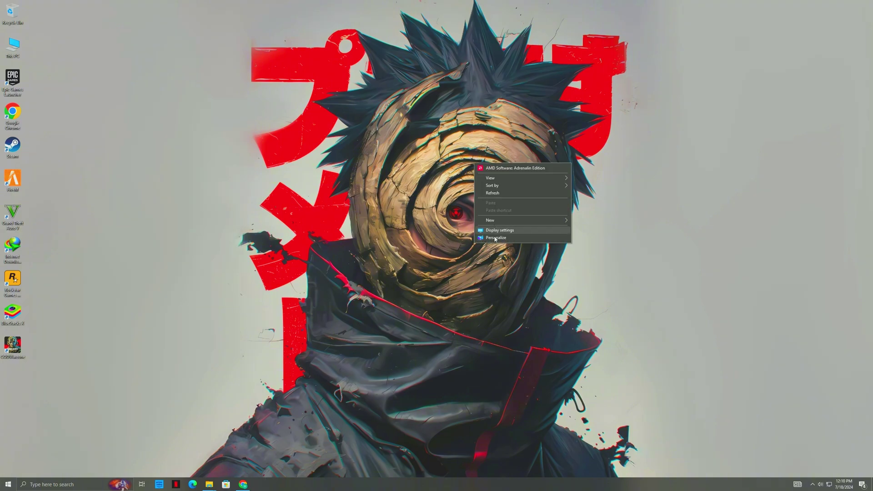
{"action": "left_click", "coordinate": [492, 238]}
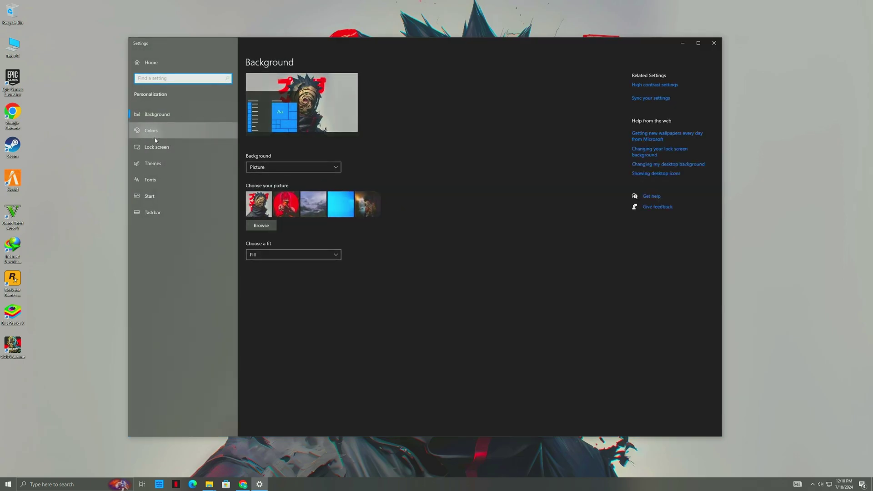
{"action": "left_click", "coordinate": [155, 138]}
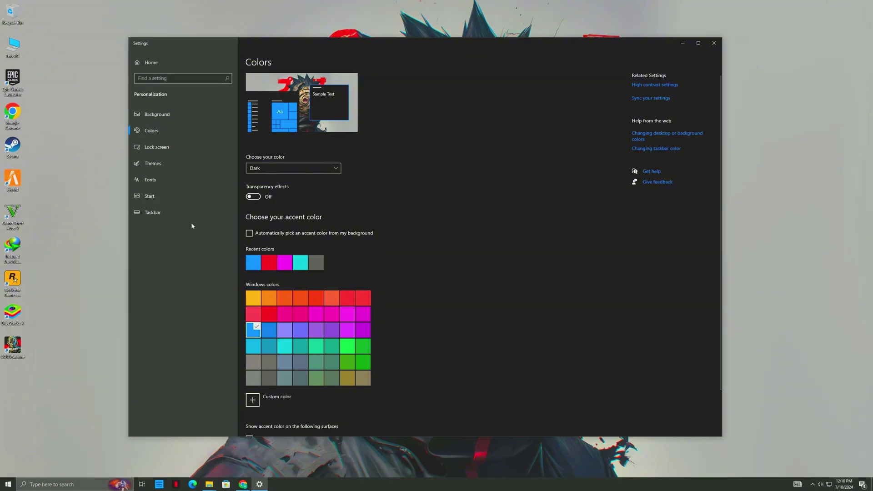
{"action": "left_click", "coordinate": [713, 44]}
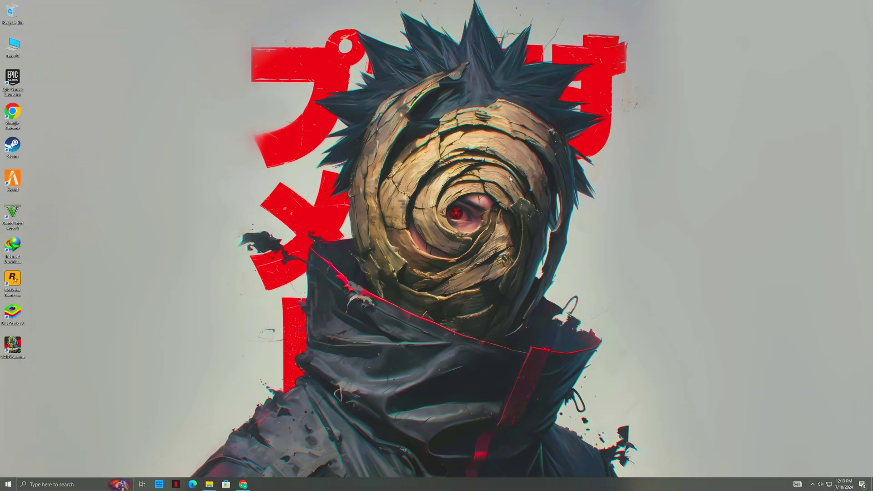
Step: Remove the selected temporary files through the system storage settings, leaving Downloads and Delivery Optimization Files unselected
{"action": "right_click", "coordinate": [510, 177]}
{"action": "left_click", "coordinate": [524, 244]}
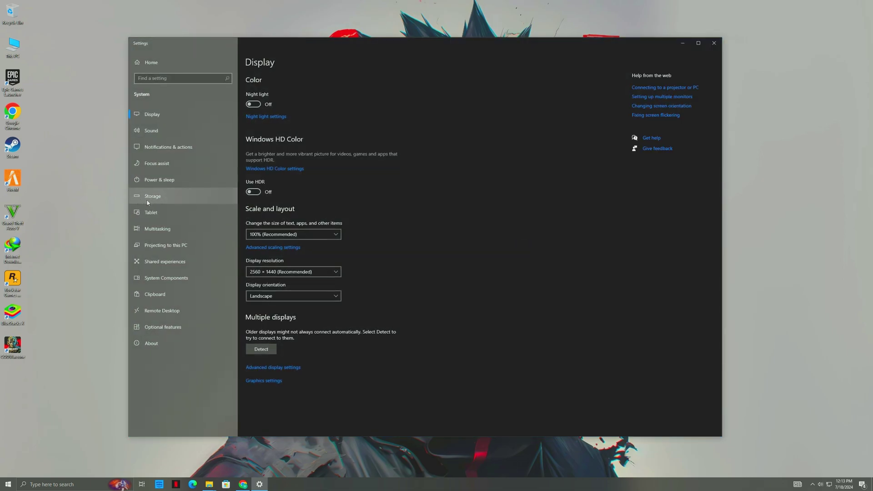
{"action": "left_click", "coordinate": [150, 201]}
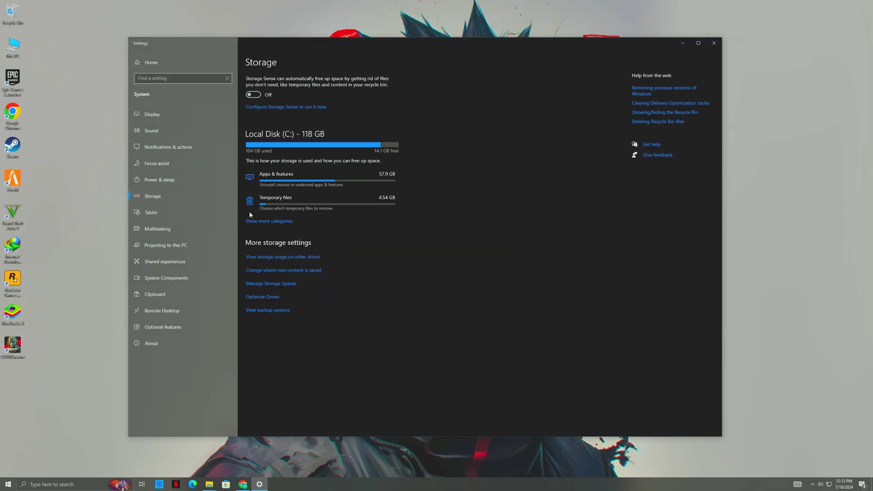
{"action": "left_click", "coordinate": [293, 208]}
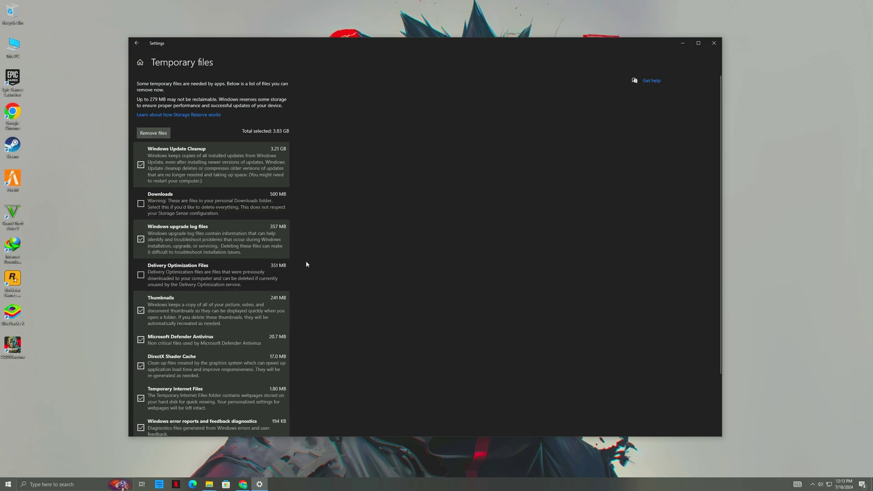
{"action": "left_click", "coordinate": [158, 132]}
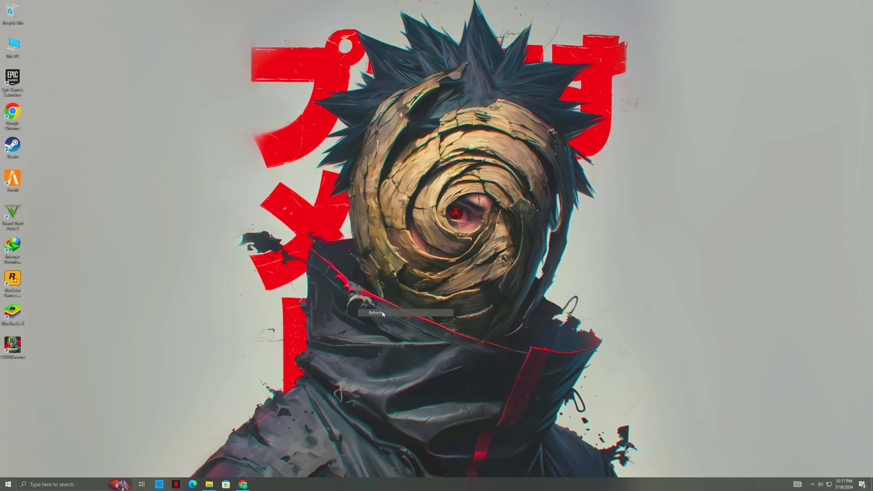
Step: Open the Windows Prefetch folder with the Run command "prefetch" and grant access to it
{"action": "key", "text": "super+r"}
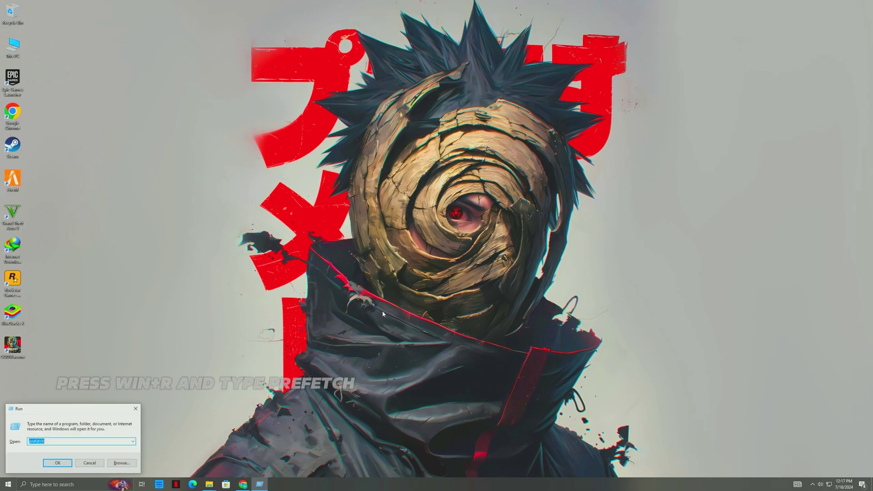
{"action": "type", "text": "pr"}
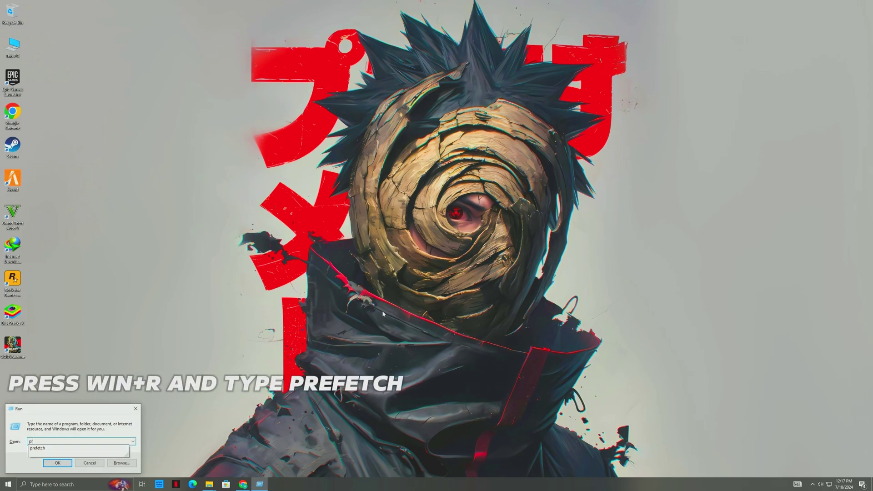
{"action": "type", "text": "efetc"}
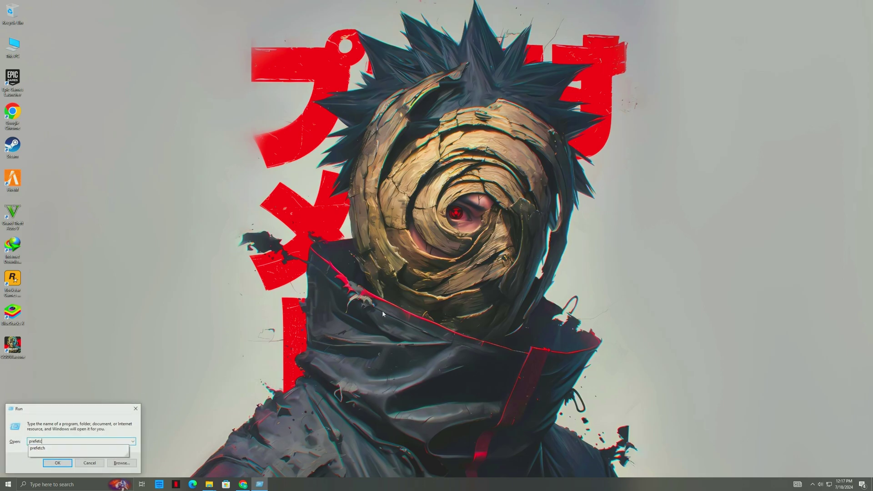
{"action": "type", "text": "h"}
{"action": "key", "text": "Return"}
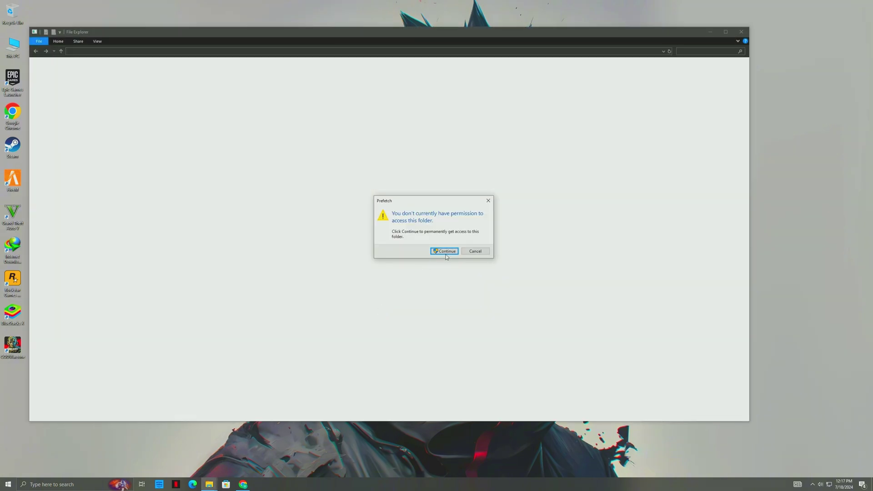
{"action": "left_click", "coordinate": [445, 251]}
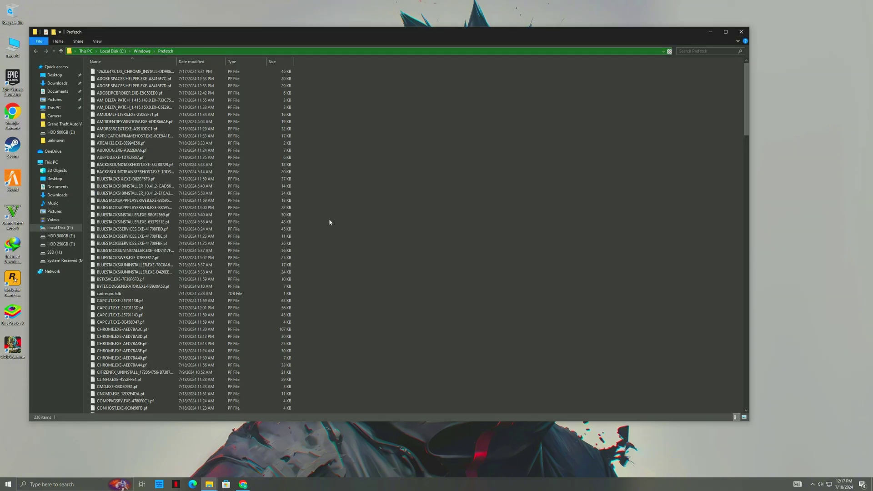
Step: Delete all files in the Prefetch folder, skipping every file in use, and close the folder
{"action": "left_click_drag", "start_coordinate": [325, 83], "coordinate": [268, 326]}
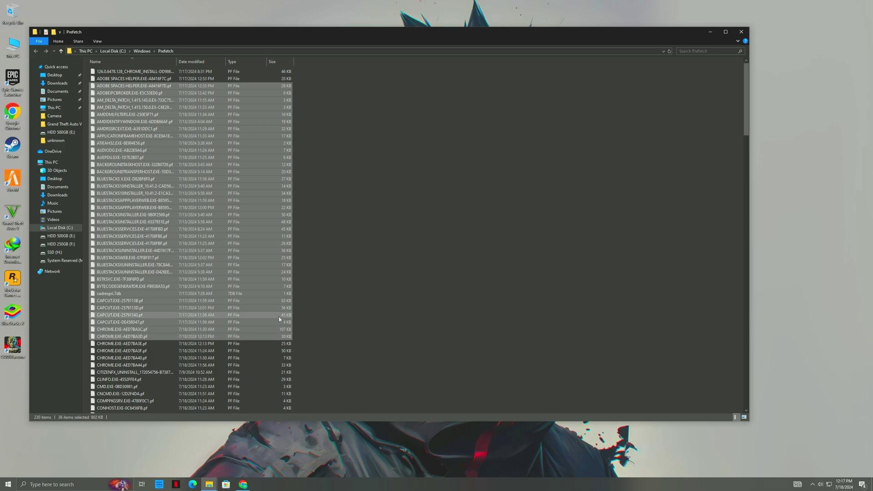
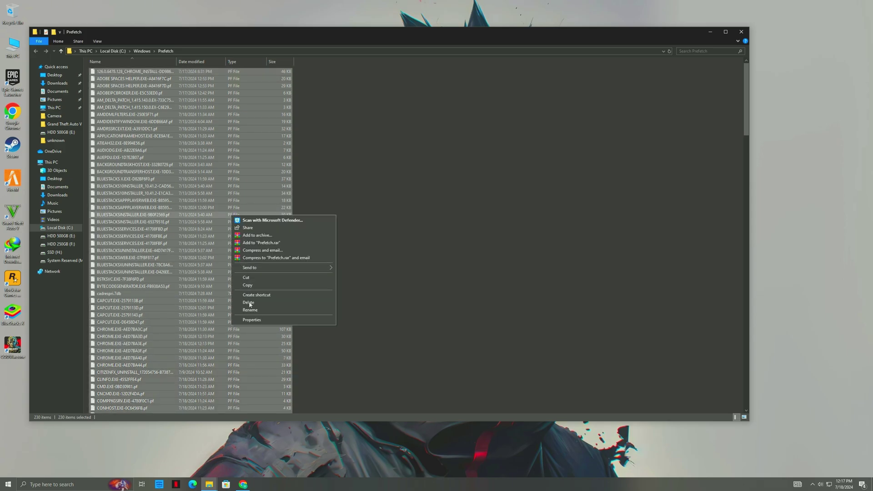
{"action": "left_click", "coordinate": [248, 303]}
{"action": "key", "text": "Delete"}
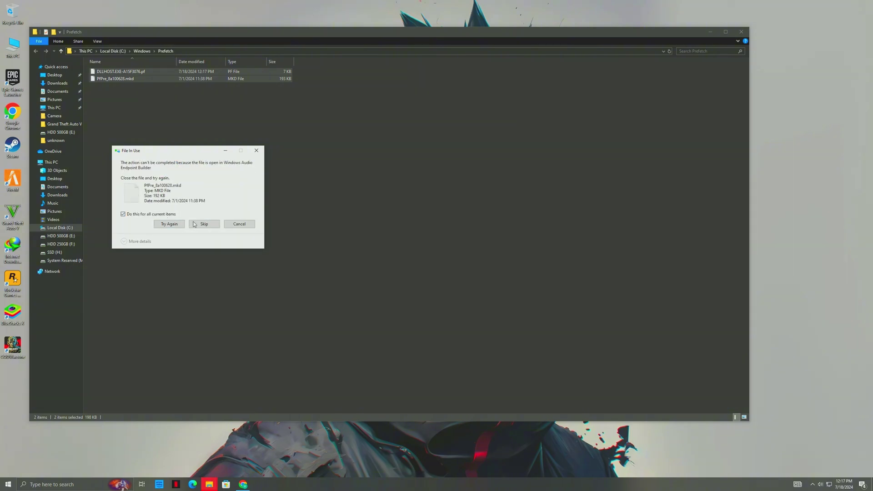
{"action": "left_click", "coordinate": [194, 224]}
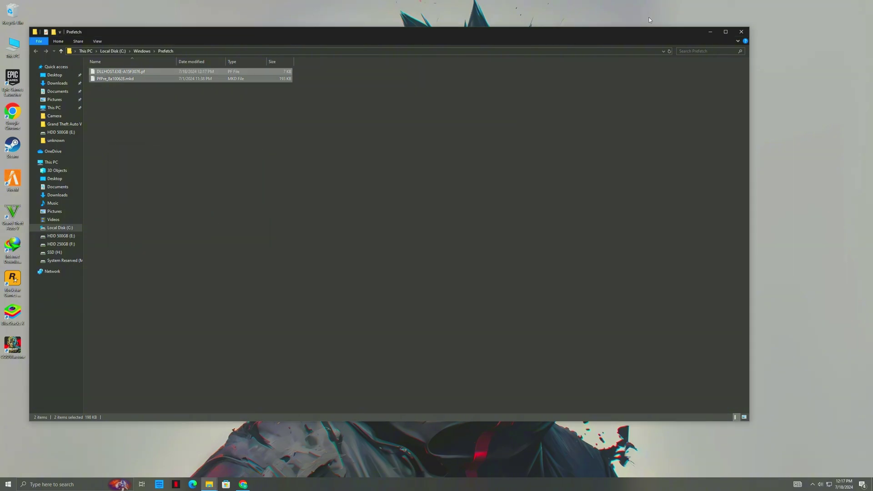
{"action": "left_click", "coordinate": [741, 32]}
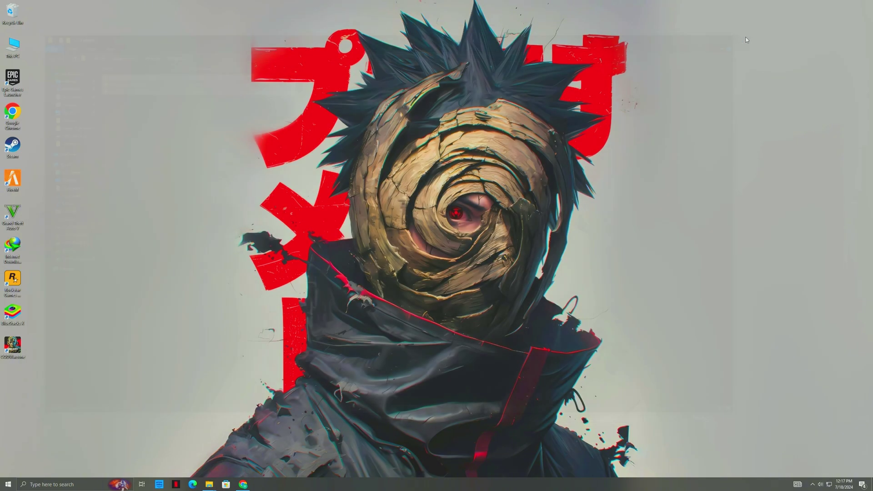
Step: Empty the Recycle Bin and confirm the permanent deletion
{"action": "right_click", "coordinate": [13, 12]}
{"action": "left_click", "coordinate": [45, 25]}
{"action": "key", "text": "Return"}
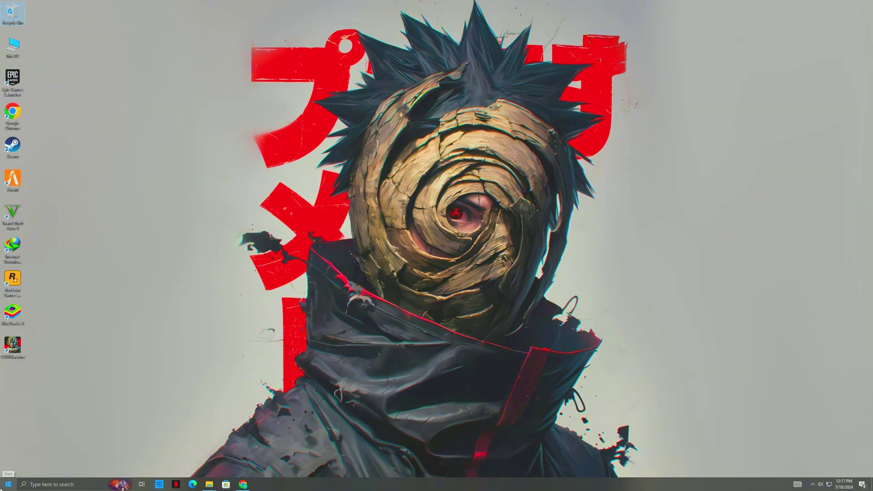
Step: Open the Windows Temp folder with the Run command "temp"
{"action": "key", "text": "super+r"}
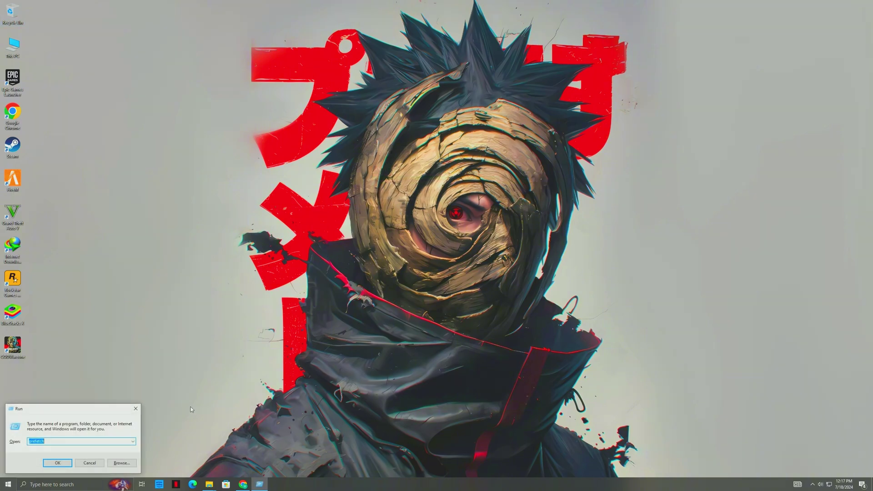
{"action": "key", "text": "BackSpace"}
{"action": "type", "text": "t"}
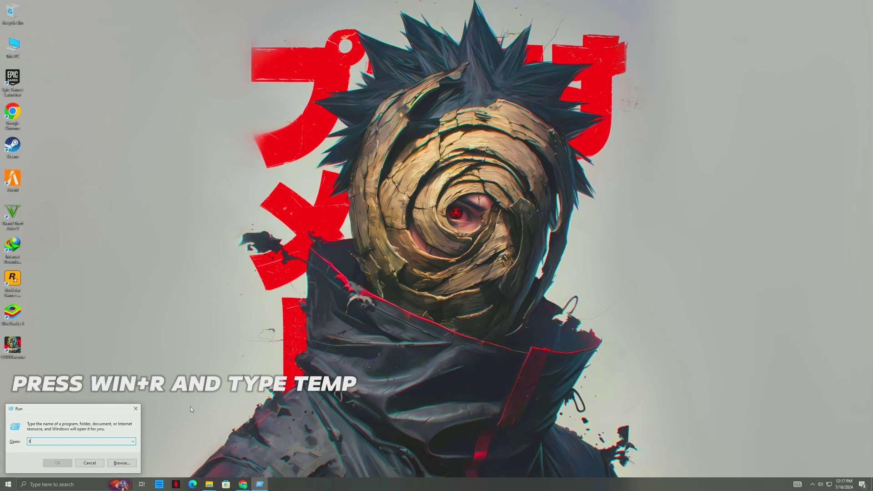
{"action": "type", "text": "emp"}
{"action": "key", "text": "Return"}
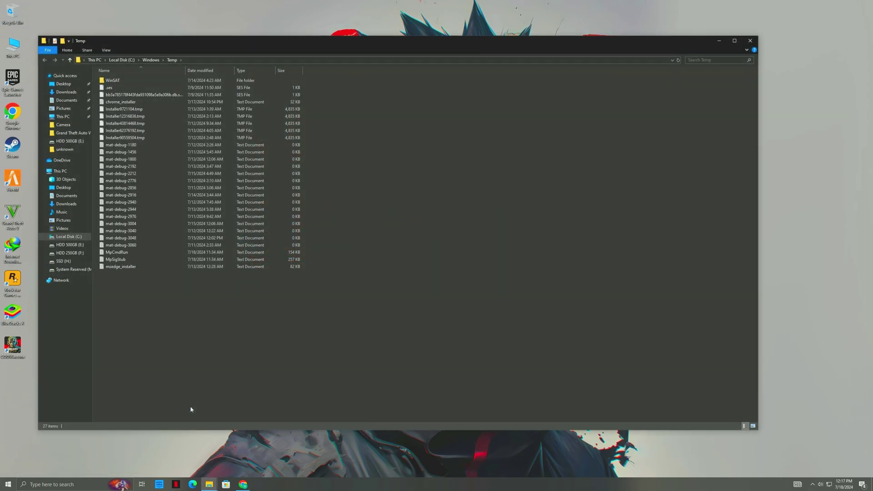
Step: Delete everything in the Windows Temp folder, granting administrator permission for all items, and close the folder
{"action": "left_click_drag", "start_coordinate": [184, 366], "coordinate": [179, 81]}
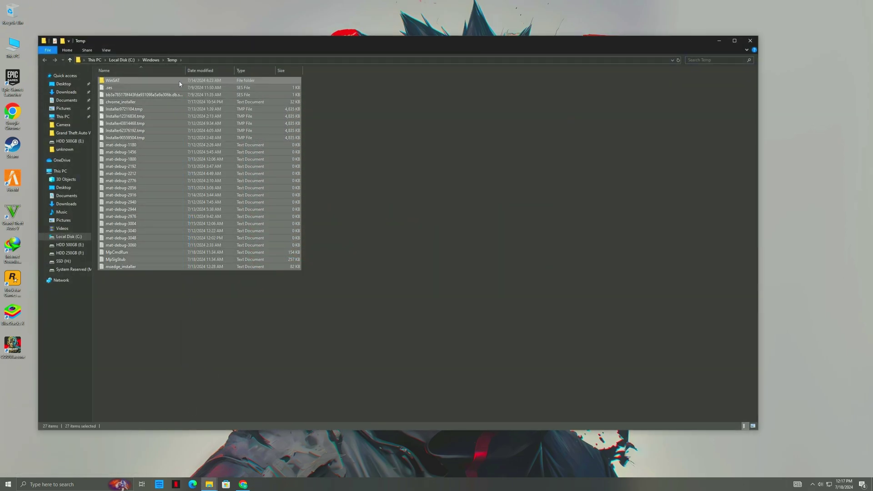
{"action": "right_click", "coordinate": [179, 81]}
{"action": "left_click", "coordinate": [197, 184]}
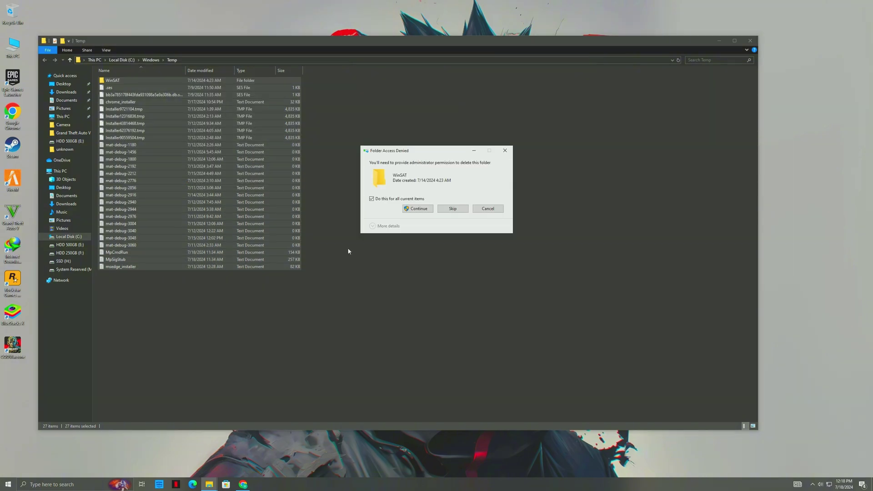
{"action": "left_click", "coordinate": [417, 208]}
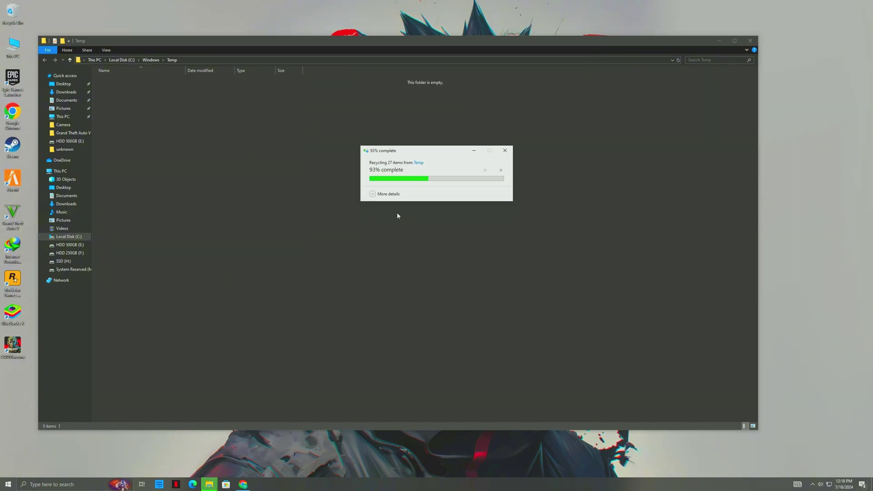
{"action": "left_click", "coordinate": [746, 42]}
Step: Open the user's local Temp folder with the Run command "%temp%"
{"action": "key", "text": "super+r"}
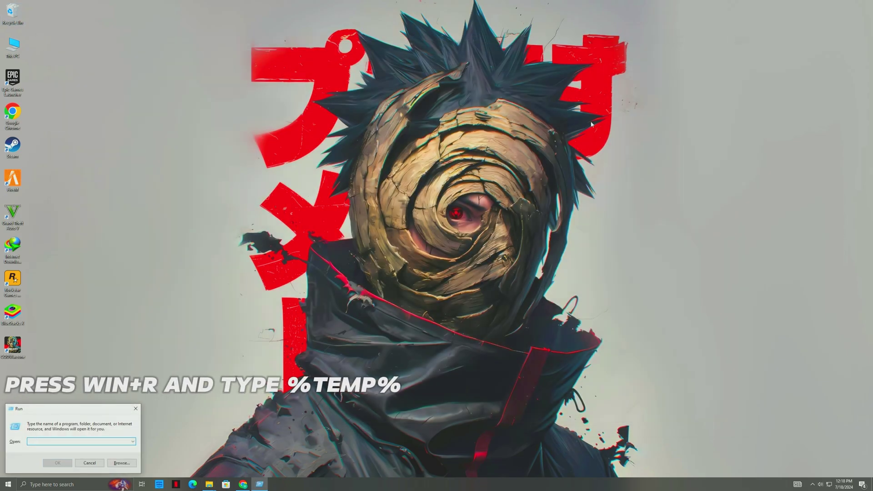
{"action": "type", "text": "%tem"}
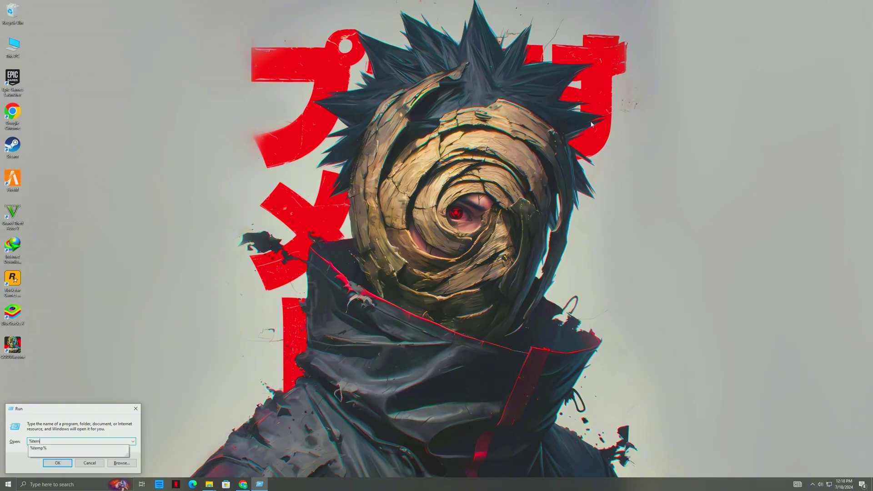
{"action": "type", "text": "p%"}
{"action": "key", "text": "Return"}
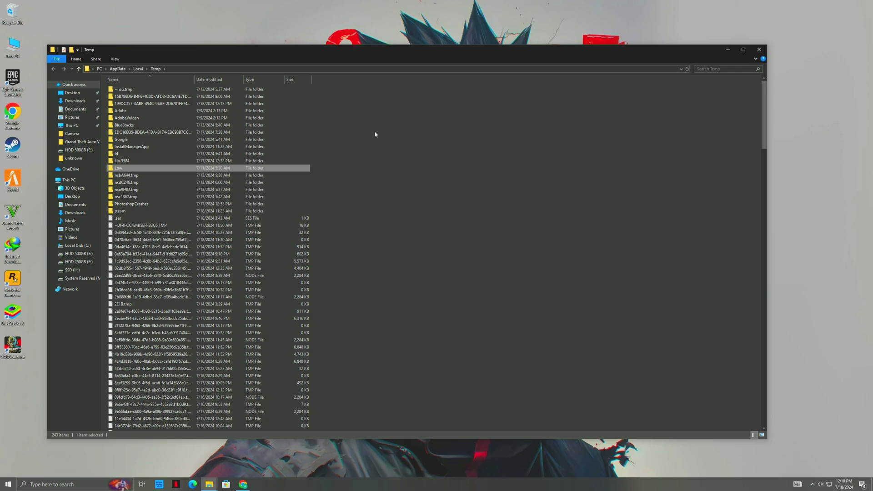
Step: Delete all items in the local Temp folder, skipping every file in use, and close the folder
{"action": "left_click_drag", "start_coordinate": [375, 135], "coordinate": [292, 322]}
{"action": "key", "text": "ctrl+a"}
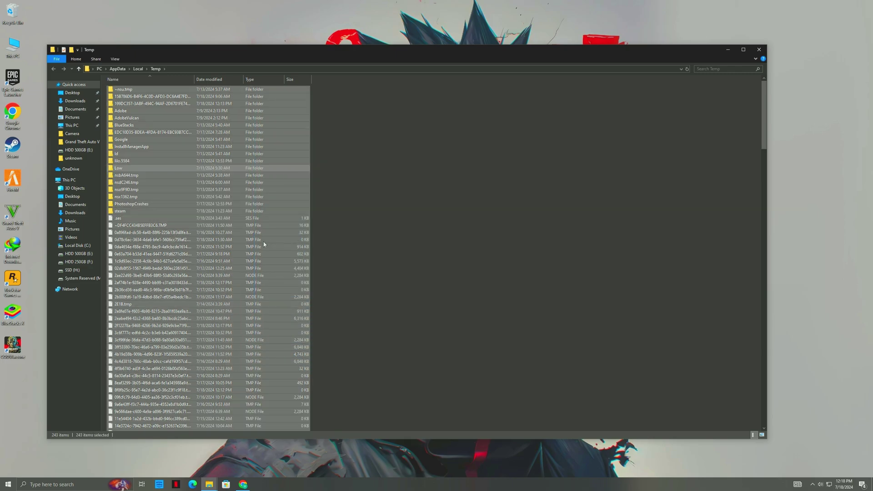
{"action": "right_click", "coordinate": [287, 226]}
{"action": "left_click", "coordinate": [337, 322]}
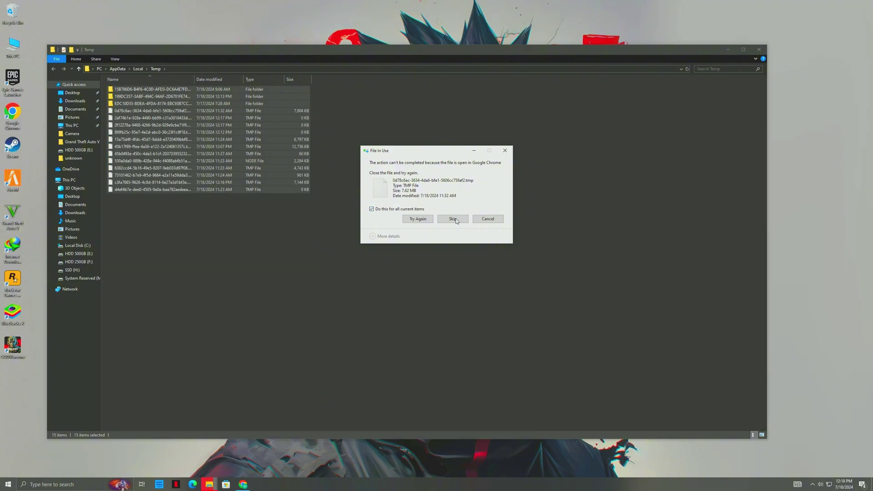
{"action": "left_click", "coordinate": [455, 221]}
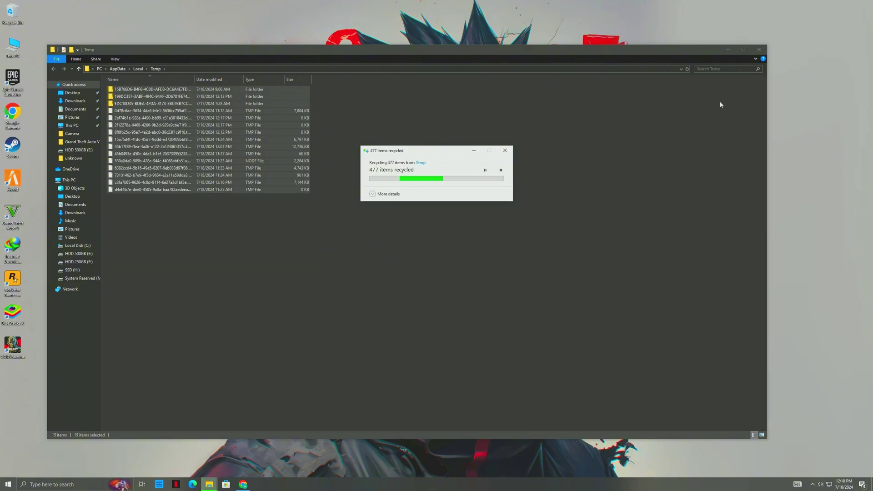
{"action": "left_click", "coordinate": [764, 49]}
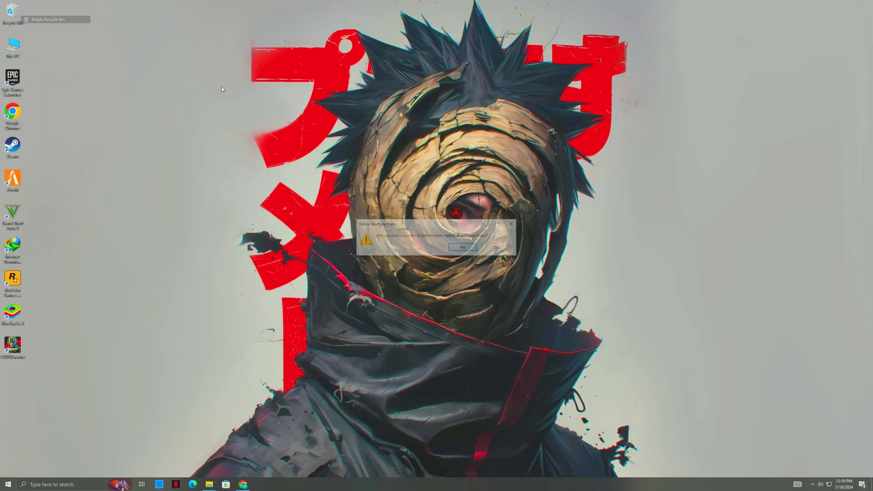
Step: Refresh the desktop and finish emptying the Recycle Bin by granting administrator permission for all items
{"action": "right_click", "coordinate": [437, 234]}
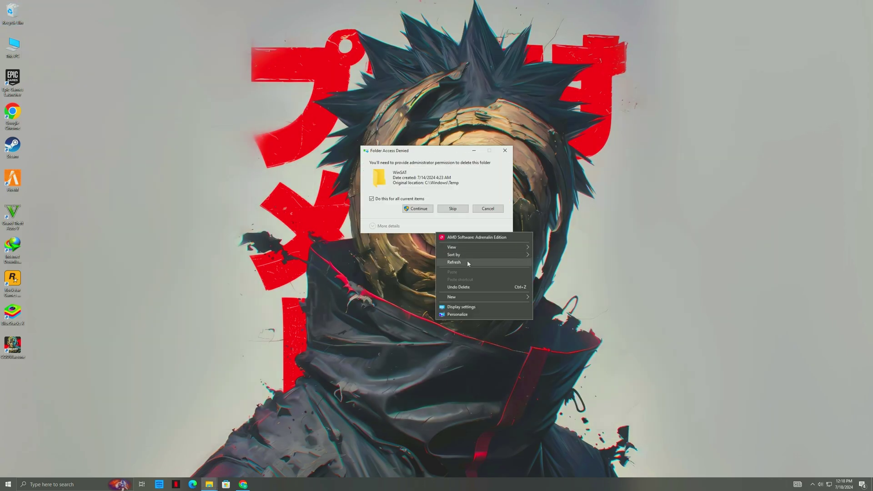
{"action": "left_click", "coordinate": [459, 262]}
{"action": "left_click", "coordinate": [418, 209]}
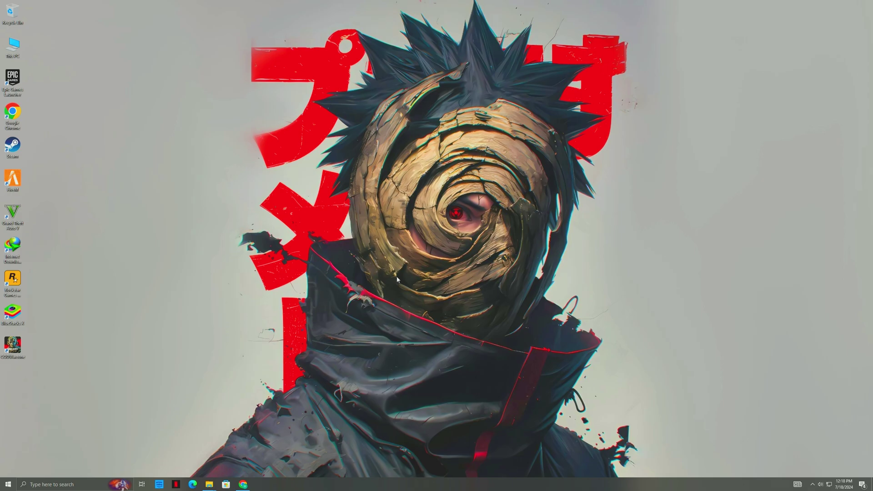
Step: Search Windows for "ms config" and open System Configuration
{"action": "key", "text": "super"}
{"action": "type", "text": "m"}
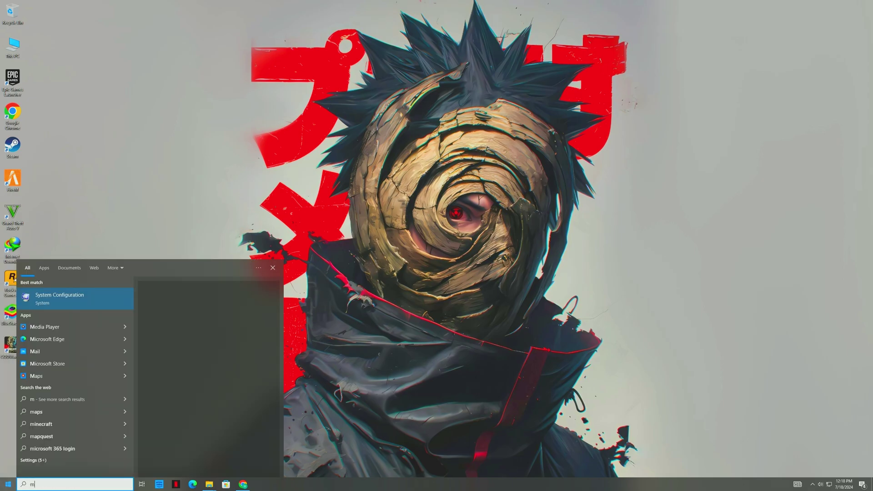
{"action": "type", "text": "s conf"}
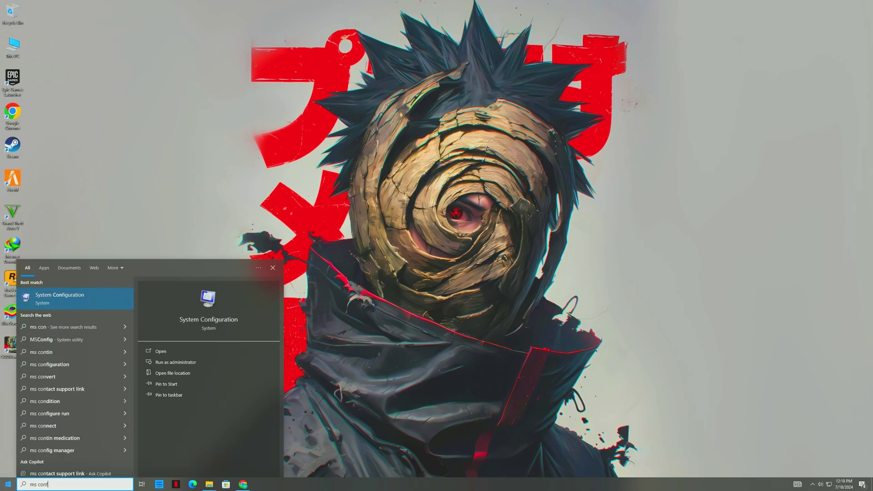
{"action": "type", "text": "ig"}
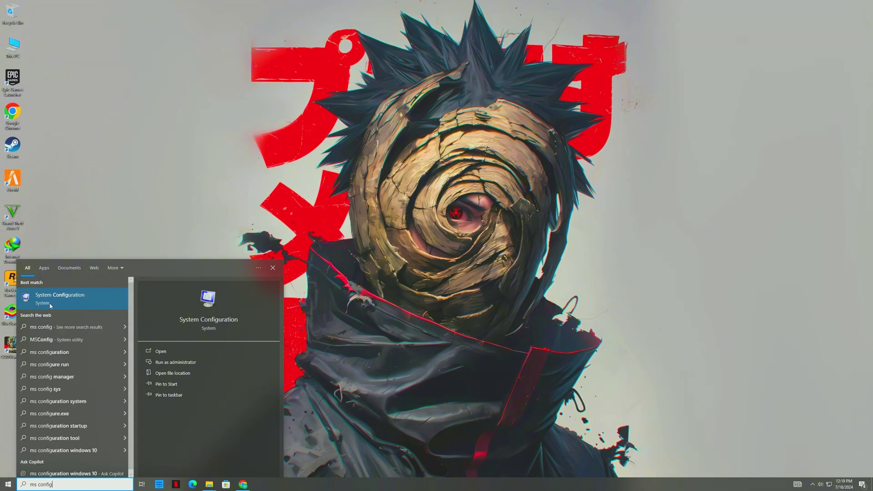
{"action": "left_click", "coordinate": [50, 300]}
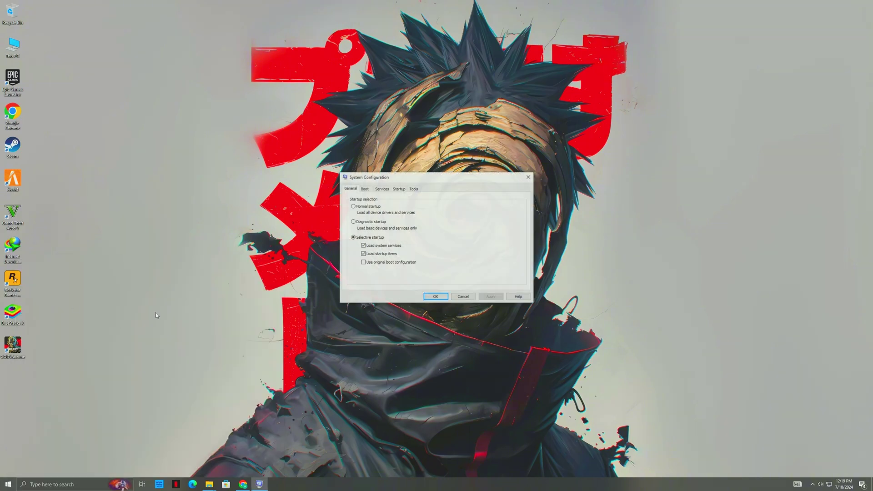
Step: Turn off the Maximum memory option in the advanced boot options and confirm
{"action": "left_click", "coordinate": [364, 189]}
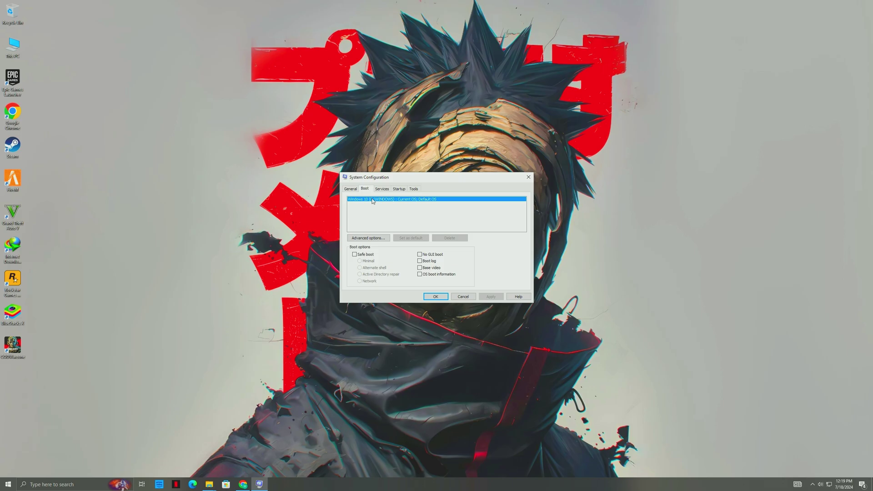
{"action": "left_click", "coordinate": [369, 239]}
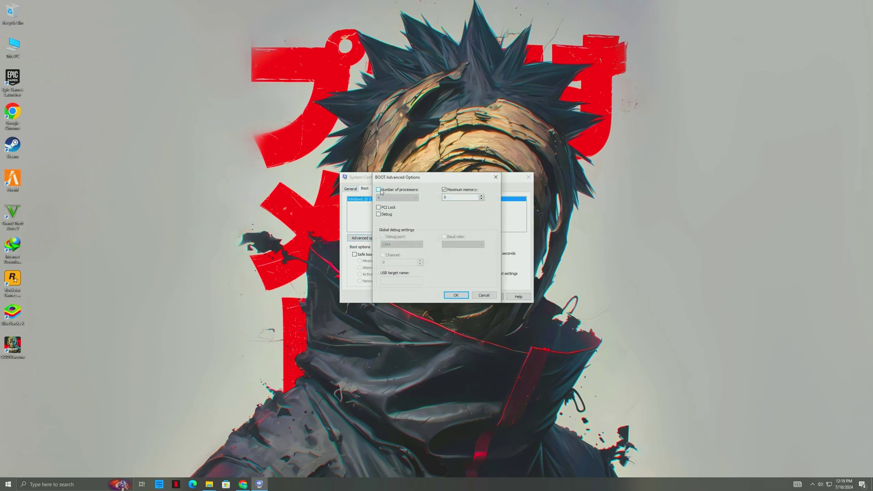
{"action": "left_click", "coordinate": [444, 190]}
{"action": "left_click", "coordinate": [454, 296]}
Step: Hide all Microsoft services in the services list and disable the two GoogleUpdater services
{"action": "left_click", "coordinate": [381, 191]}
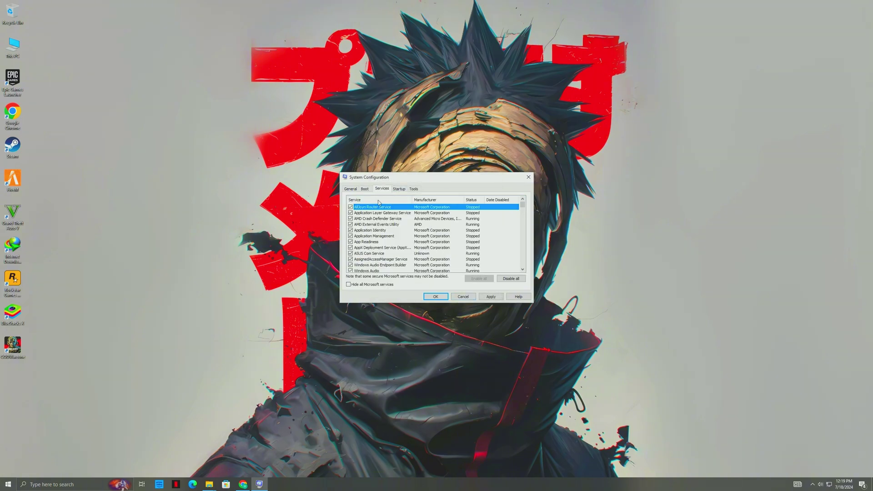
{"action": "left_click", "coordinate": [348, 284]}
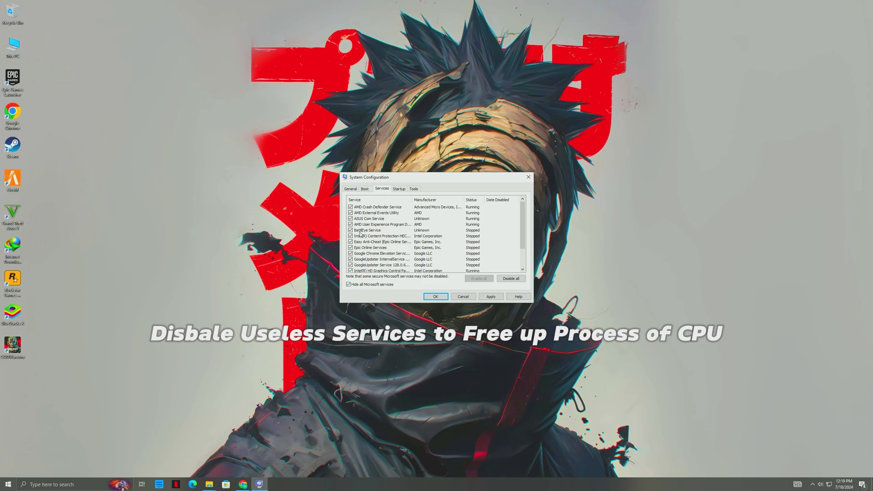
{"action": "scroll", "coordinate": [360, 235], "scroll_direction": "down", "scroll_amount": 2}
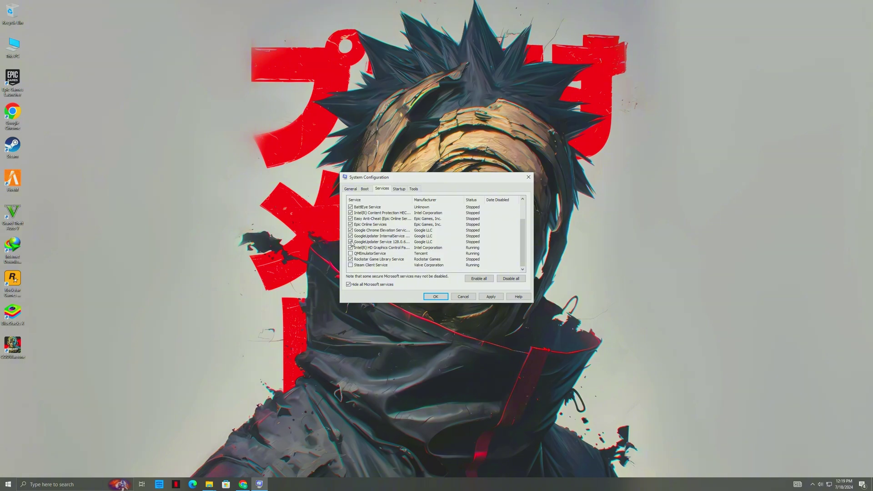
{"action": "left_click", "coordinate": [350, 242]}
{"action": "left_click", "coordinate": [350, 236]}
{"action": "key", "text": "Home"}
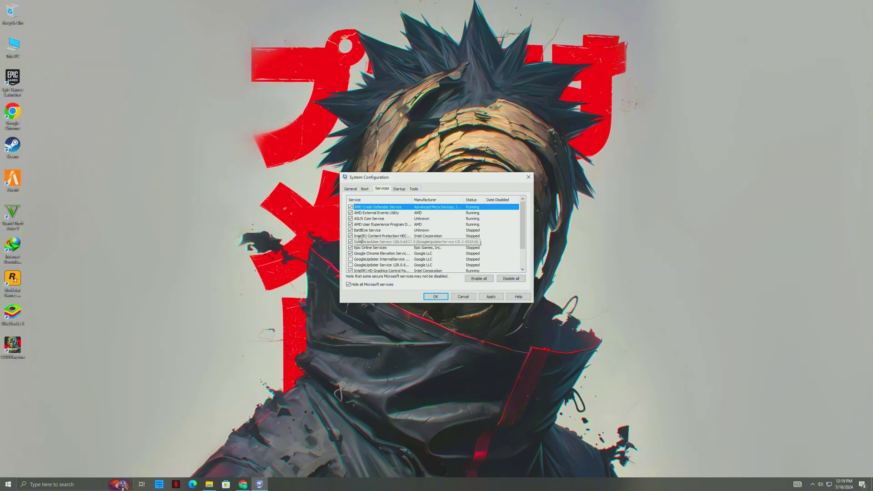
Step: Apply the System Configuration changes and exit without restarting the computer
{"action": "left_click", "coordinate": [490, 298]}
{"action": "left_click", "coordinate": [435, 297]}
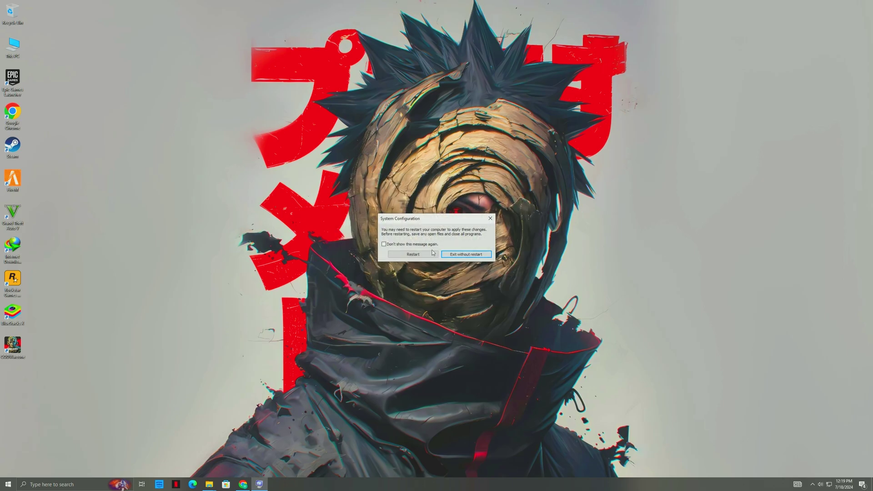
{"action": "left_click", "coordinate": [462, 257]}
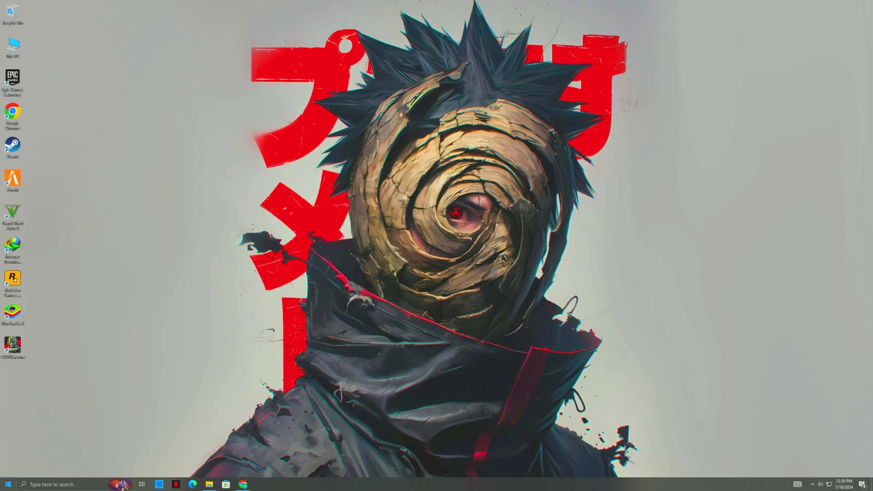
Step: Search Windows for "disk" and open Defragment and Optimize Drives
{"action": "key", "text": "super"}
{"action": "type", "text": "d"}
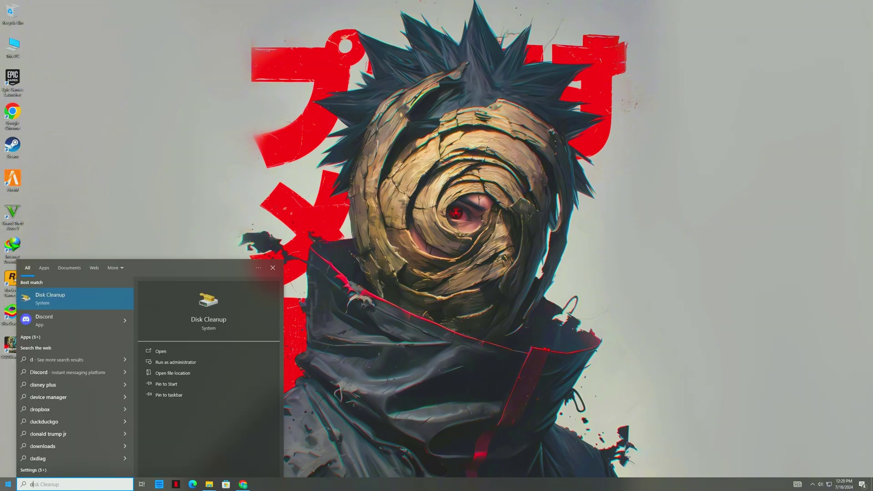
{"action": "type", "text": "isk"}
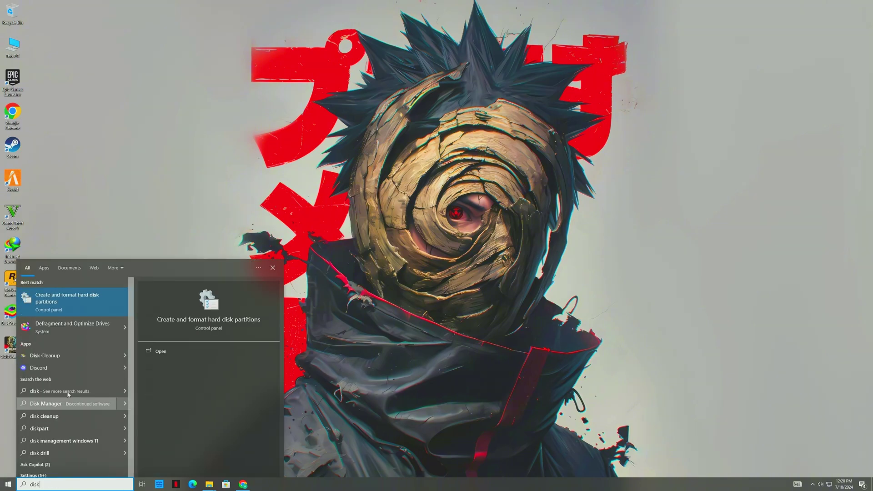
{"action": "left_click", "coordinate": [71, 332]}
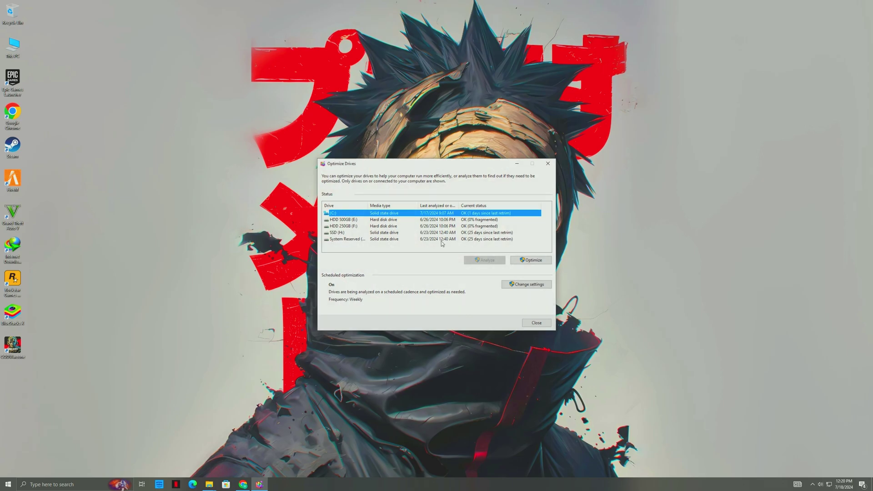
Step: Optimize the HDD 500GB (E:) and HDD 250GB (F:) drives, and close the Optimize Drives window
{"action": "left_click", "coordinate": [340, 221]}
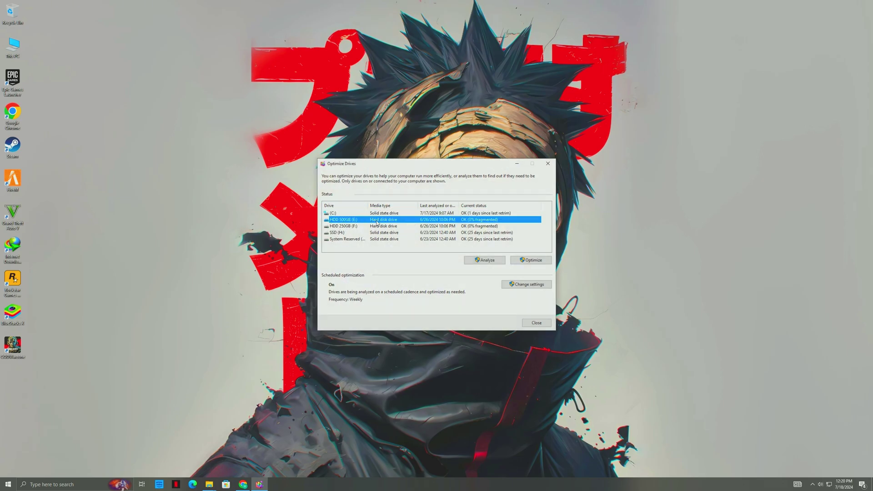
{"action": "left_click", "coordinate": [531, 260]}
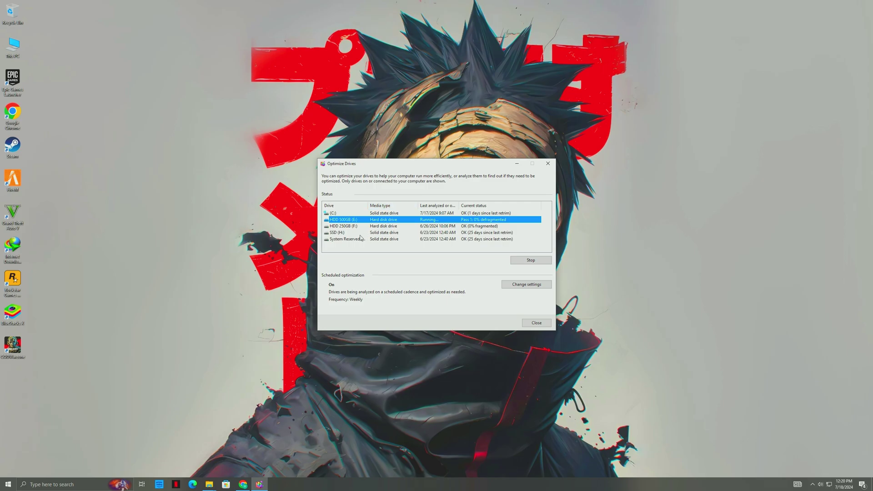
{"action": "left_click", "coordinate": [356, 227]}
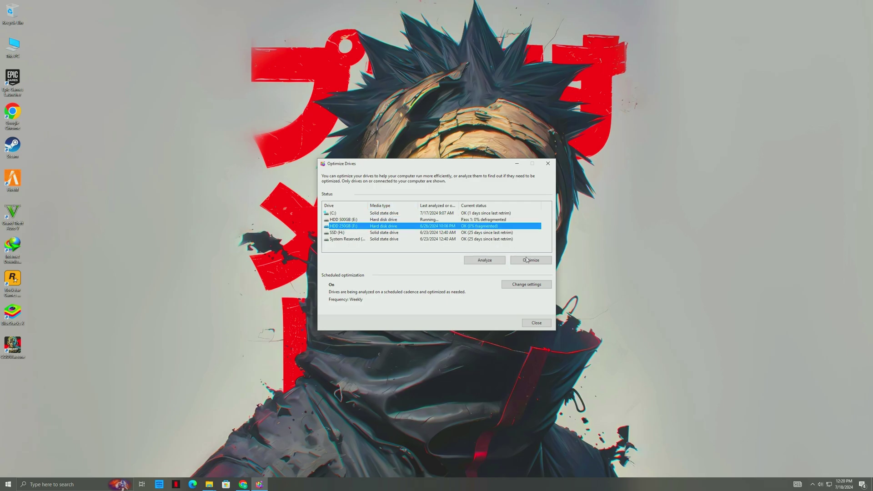
{"action": "left_click", "coordinate": [524, 258]}
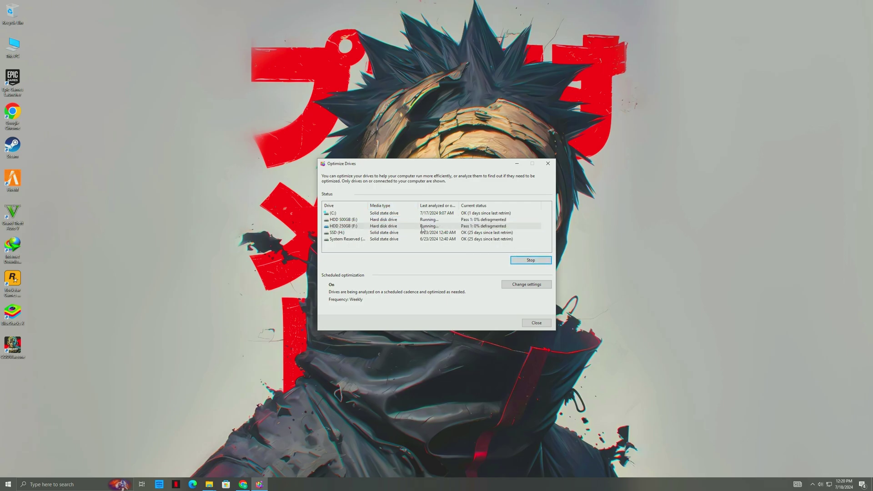
{"action": "left_click", "coordinate": [430, 214]}
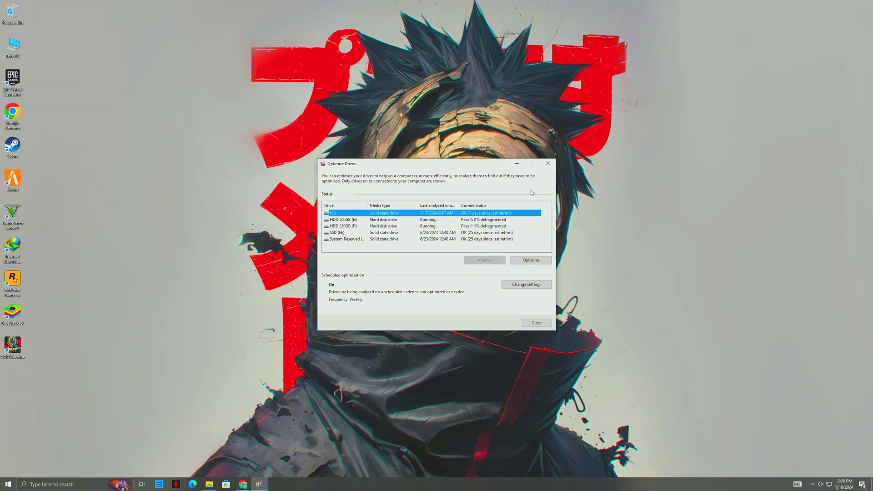
{"action": "left_click", "coordinate": [548, 164]}
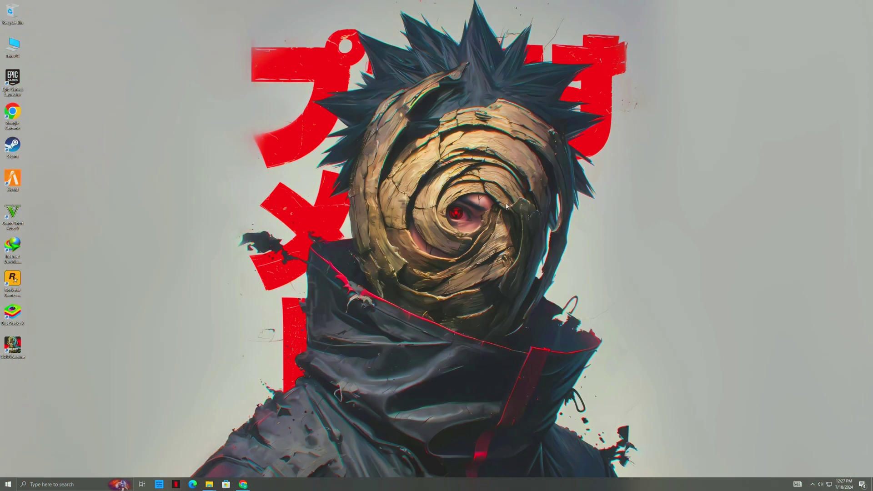
Step: Open AMD Software and show the global graphics settings for gaming
{"action": "key", "text": "alt+r"}
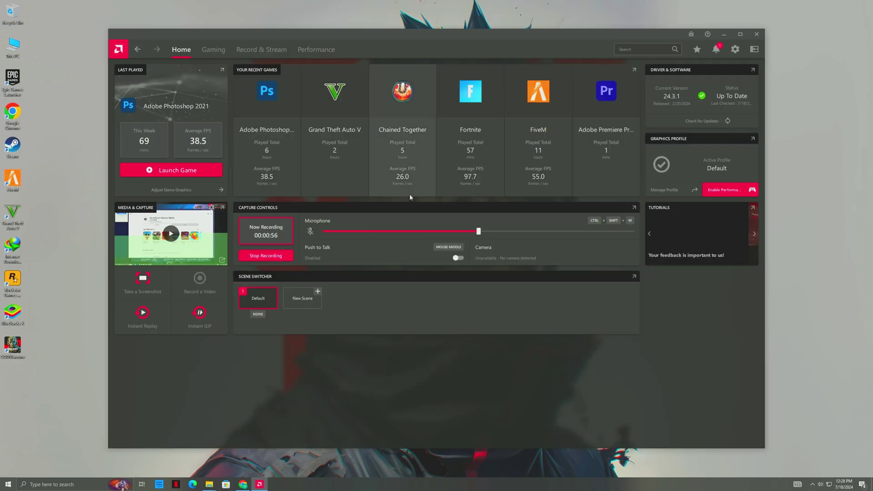
{"action": "left_click", "coordinate": [213, 50]}
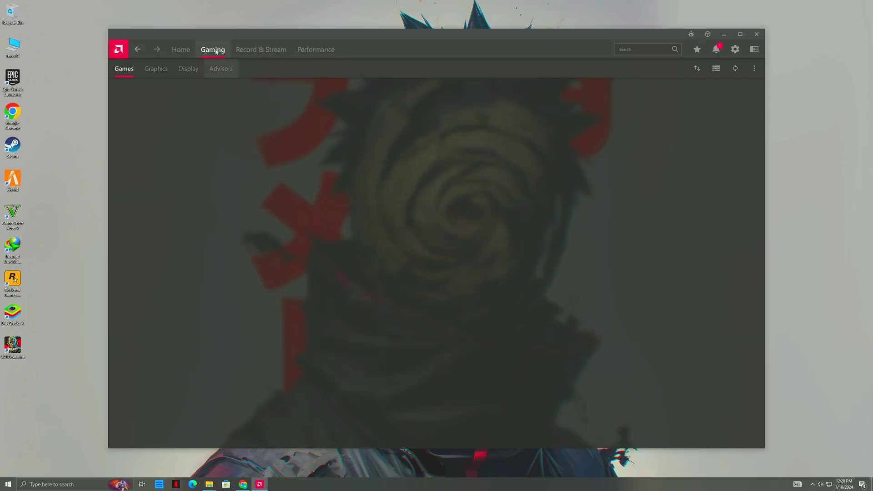
{"action": "left_click", "coordinate": [156, 69]}
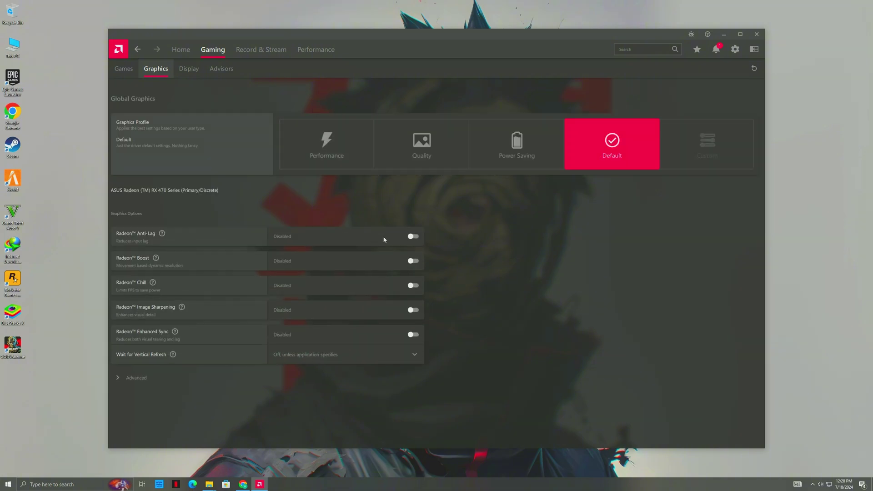
Step: Enable Radeon Anti-Lag, Radeon Boost and Radeon Image Sharpening, with sharpness set to 70%
{"action": "left_click", "coordinate": [411, 236]}
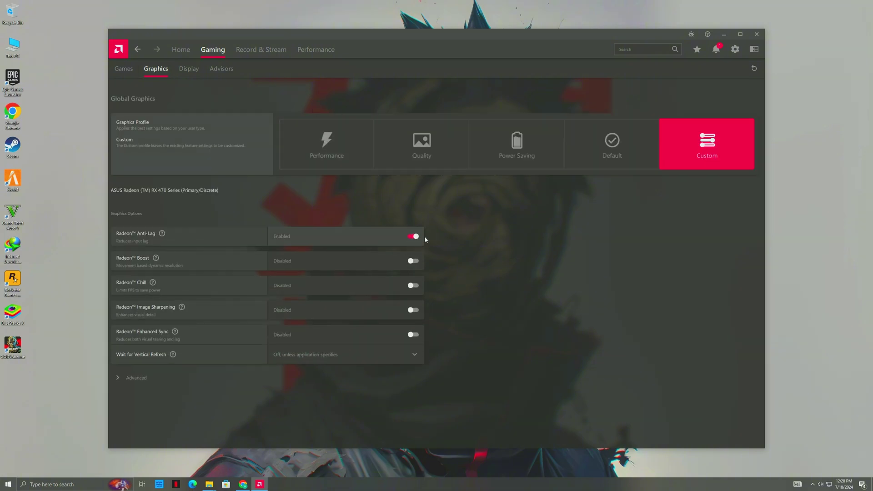
{"action": "left_click", "coordinate": [415, 262]}
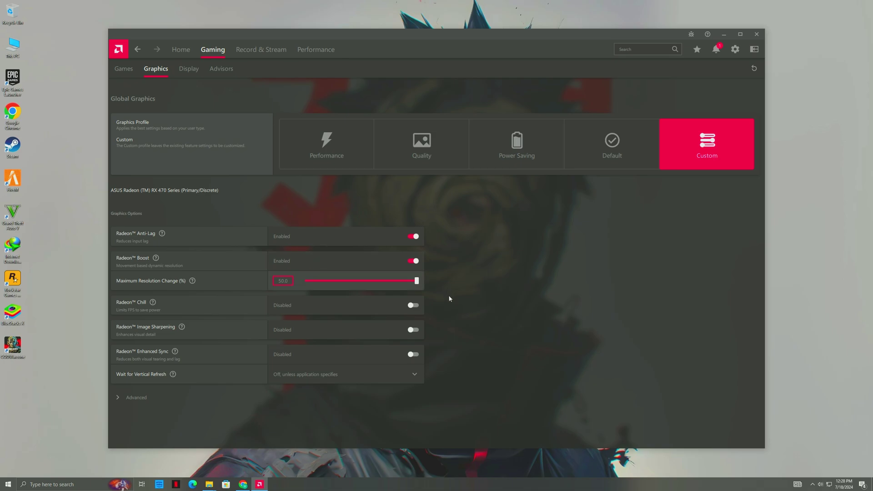
{"action": "left_click", "coordinate": [413, 331]}
{"action": "left_click_drag", "start_coordinate": [391, 350], "coordinate": [381, 351]}
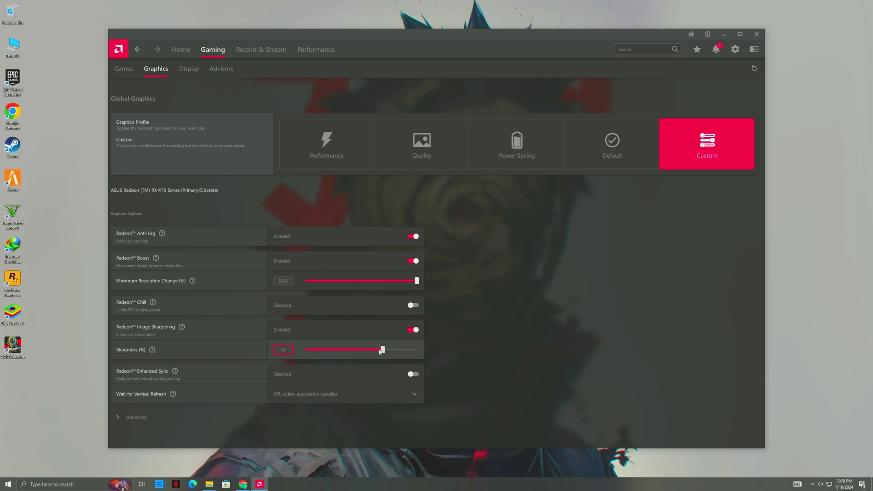
Step: Expand the advanced graphics options and set Anti-Aliasing to Enhance application settings
{"action": "left_click", "coordinate": [116, 418]}
{"action": "scroll", "coordinate": [273, 371], "scroll_direction": "down", "scroll_amount": 4}
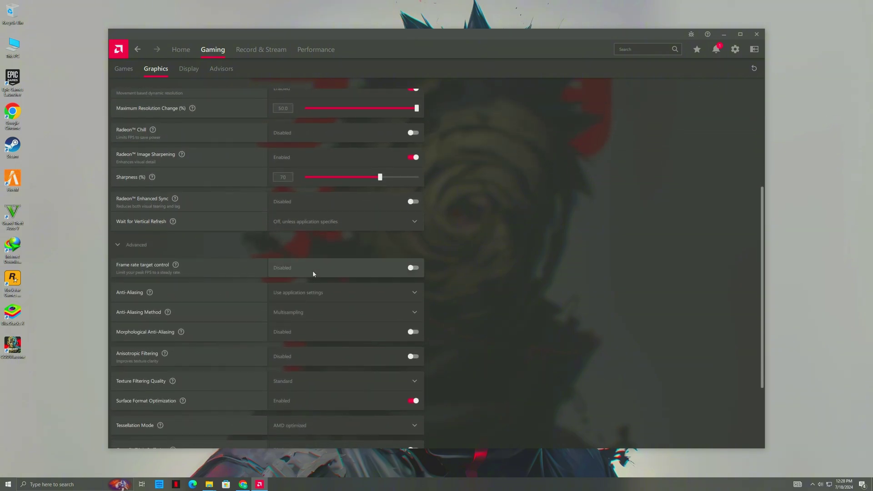
{"action": "scroll", "coordinate": [313, 269], "scroll_direction": "down", "scroll_amount": 2}
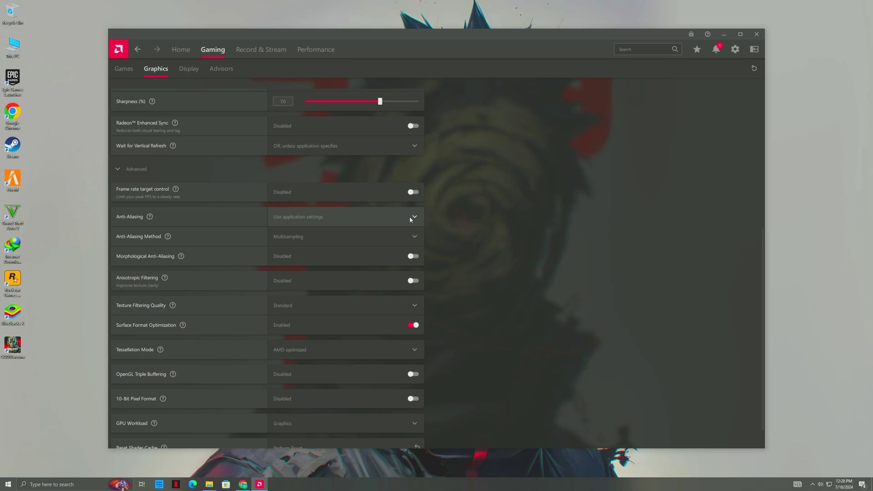
{"action": "left_click", "coordinate": [410, 218]}
{"action": "left_click", "coordinate": [302, 252]}
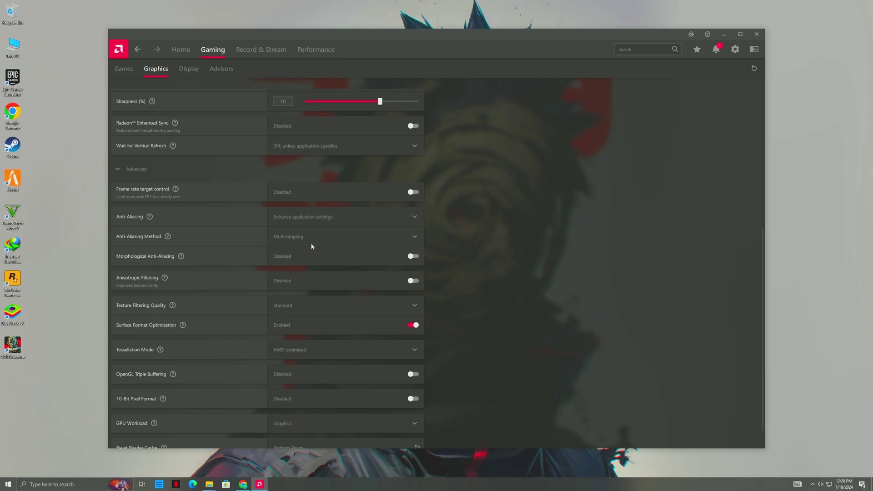
Step: Enable Anisotropic Filtering and set its level to 4x
{"action": "scroll", "coordinate": [376, 273], "scroll_direction": "down", "scroll_amount": 1}
{"action": "left_click", "coordinate": [413, 256]}
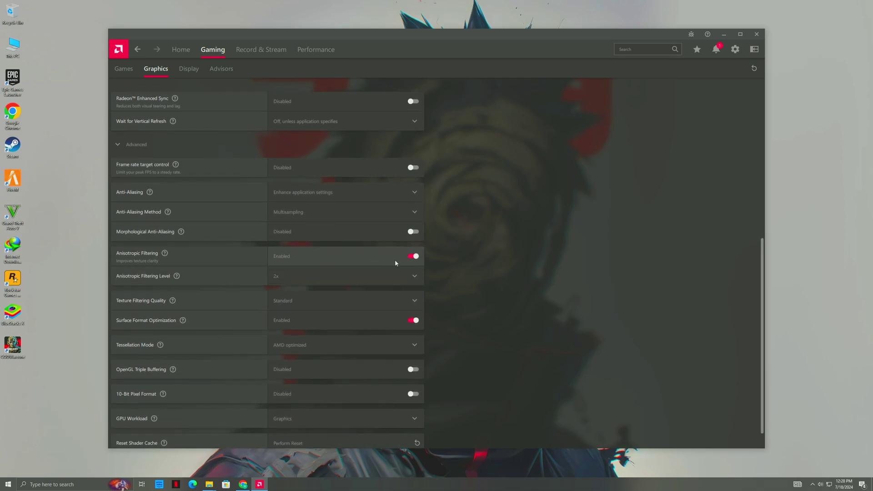
{"action": "left_click", "coordinate": [386, 275]}
{"action": "left_click", "coordinate": [329, 312]}
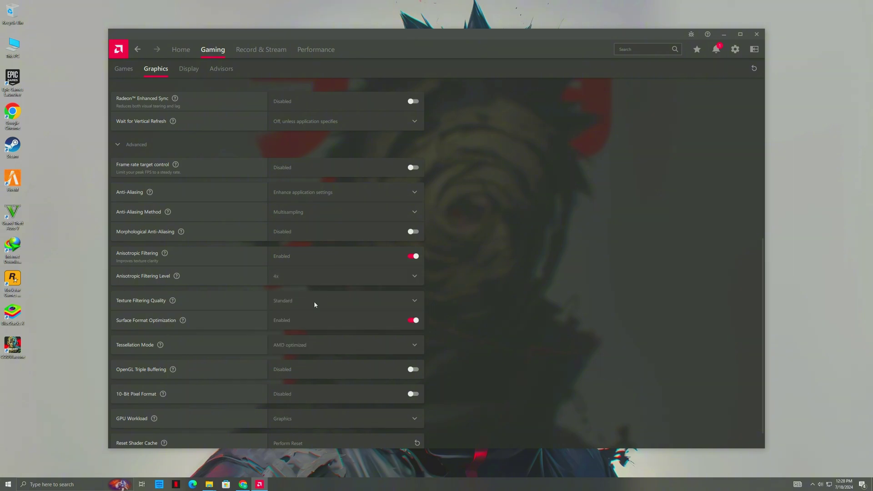
Step: Set Texture Filtering Quality to Performance and choose AMD optimized as the Tessellation Mode
{"action": "left_click", "coordinate": [310, 302]}
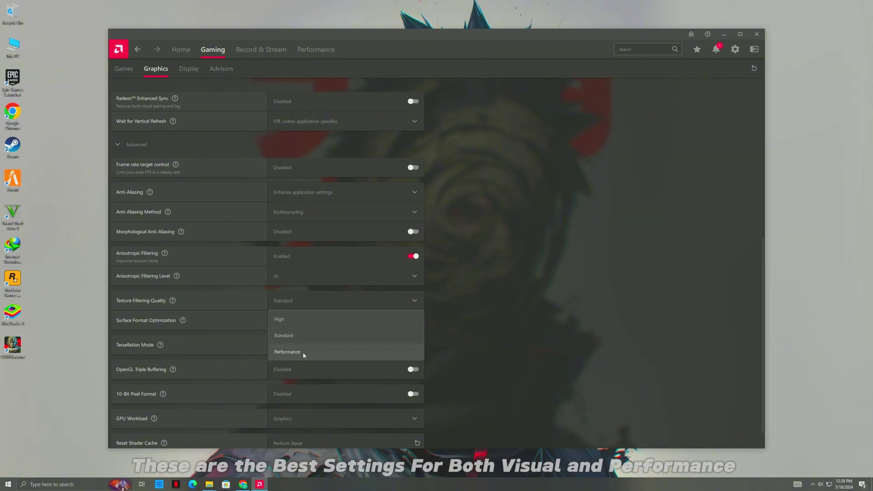
{"action": "left_click", "coordinate": [291, 352]}
{"action": "scroll", "coordinate": [369, 317], "scroll_direction": "down", "scroll_amount": 1}
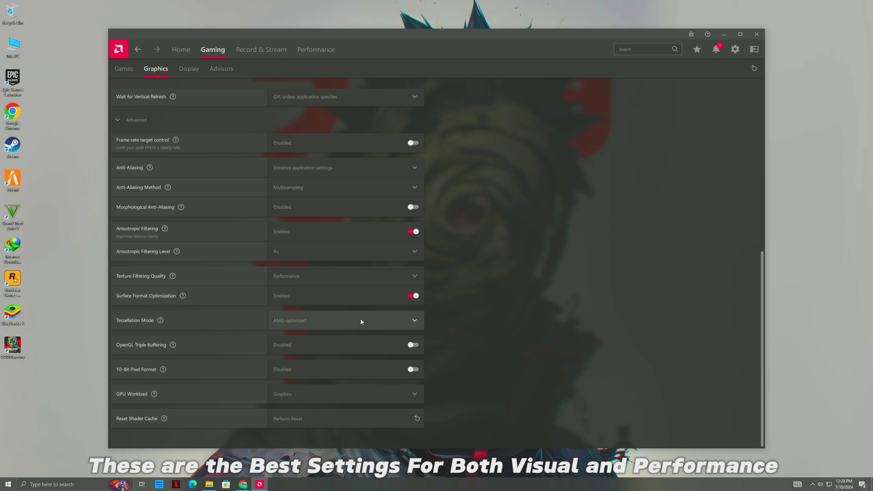
{"action": "left_click", "coordinate": [360, 319]}
{"action": "left_click", "coordinate": [292, 339]}
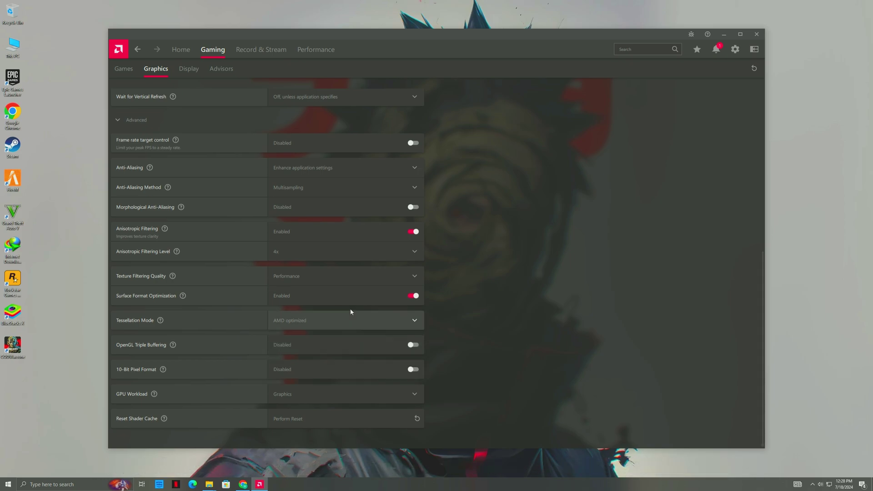
Step: Try to switch the GPU Workload to Compute and accept the requested restart of the graphics software
{"action": "scroll", "coordinate": [351, 318], "scroll_direction": "down", "scroll_amount": 1}
{"action": "left_click", "coordinate": [361, 389]}
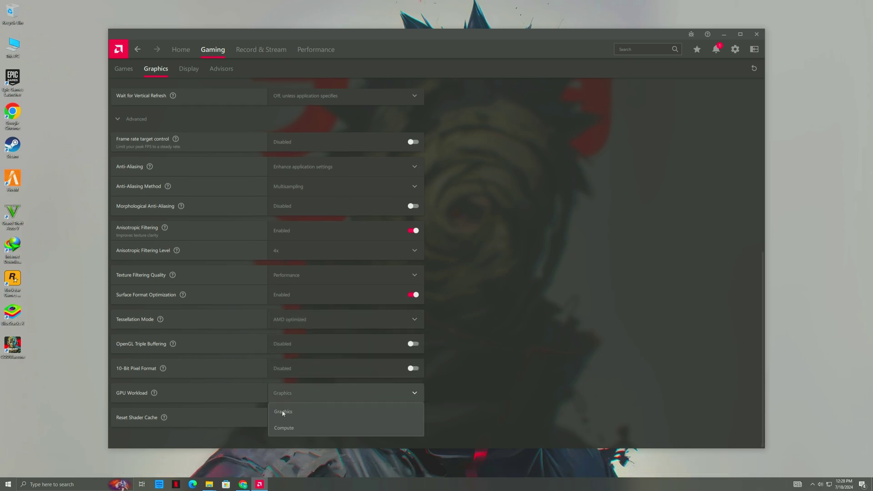
{"action": "left_click", "coordinate": [286, 428]}
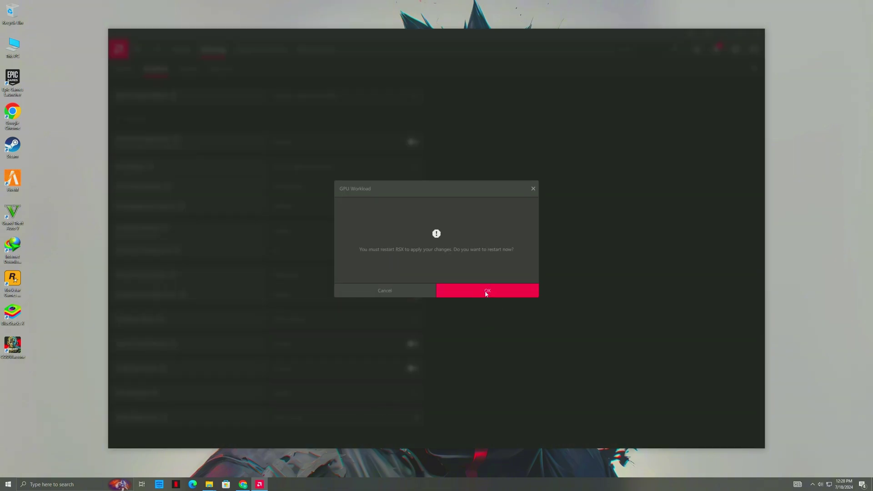
{"action": "left_click", "coordinate": [514, 294]}
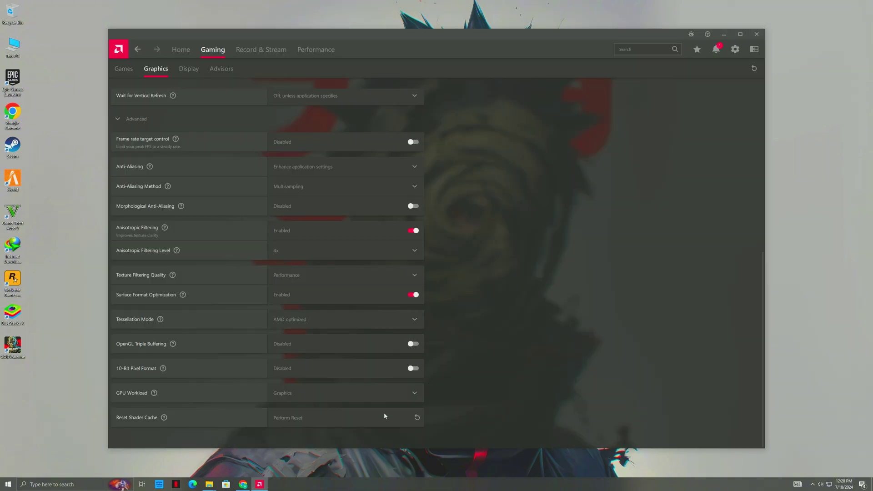
{"action": "scroll", "coordinate": [402, 367], "scroll_direction": "up", "scroll_amount": 10}
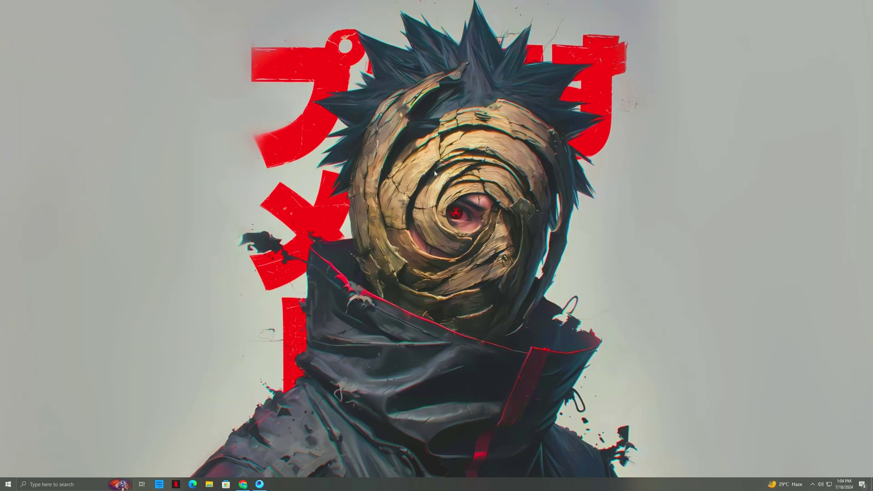
Step: Find the Windows Game Mode settings, turn on Game Mode, check the Game Bar page and close Settings
{"action": "left_click", "coordinate": [4, 489]}
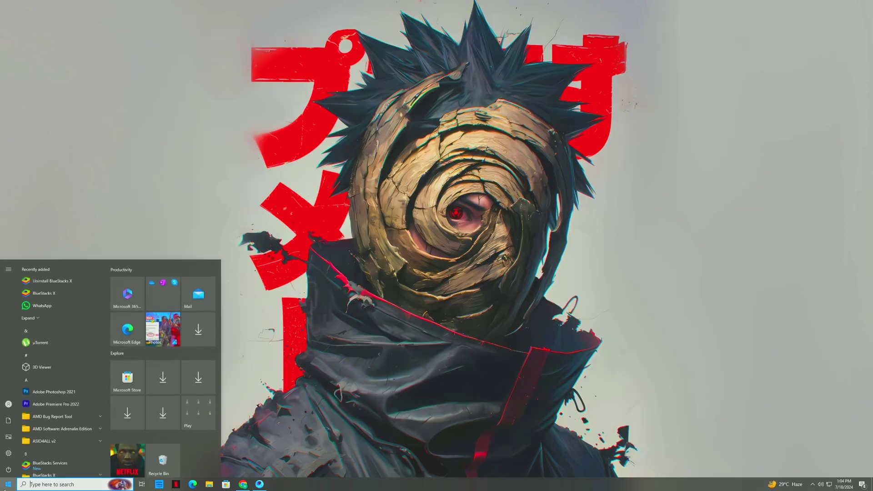
{"action": "type", "text": "gamemod"}
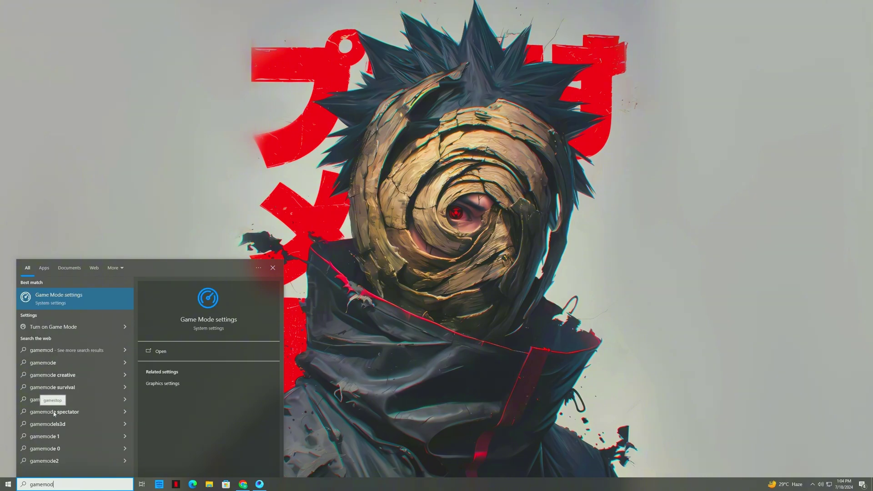
{"action": "left_click", "coordinate": [66, 299]}
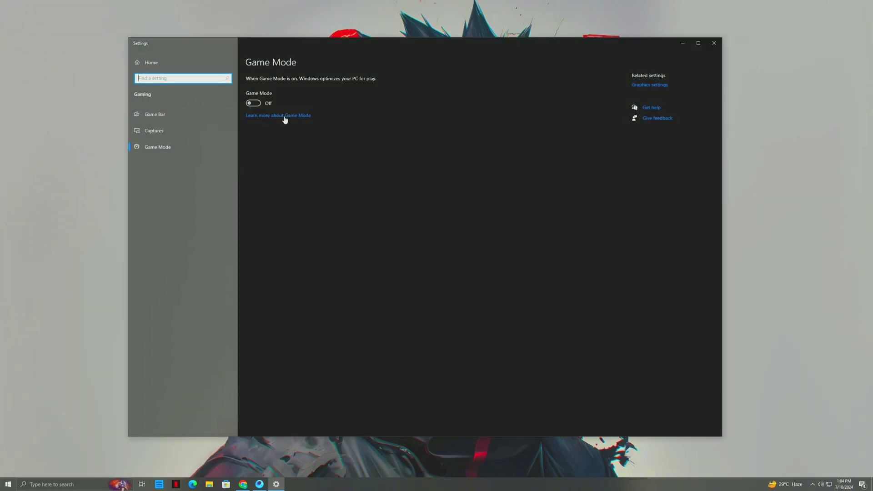
{"action": "left_click", "coordinate": [254, 104]}
{"action": "left_click", "coordinate": [206, 114]}
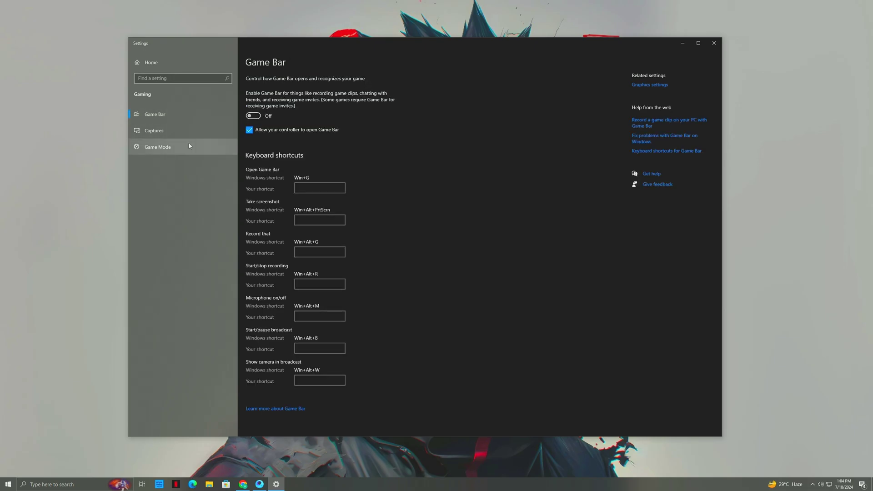
{"action": "left_click", "coordinate": [157, 147]}
{"action": "left_click", "coordinate": [712, 43]}
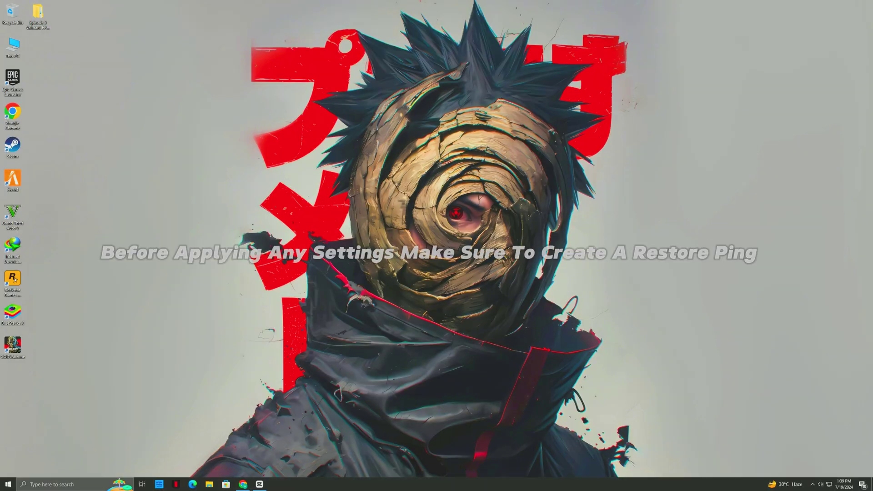
Step: Open the restore point settings and apply Turn on system protection for Local Disk (C:)
{"action": "key", "text": "super"}
{"action": "type", "text": "restore"}
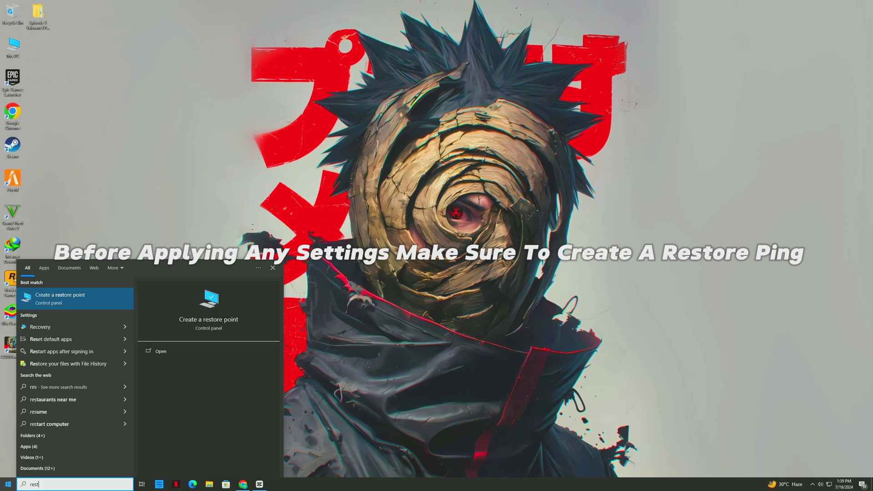
{"action": "left_click", "coordinate": [70, 299]}
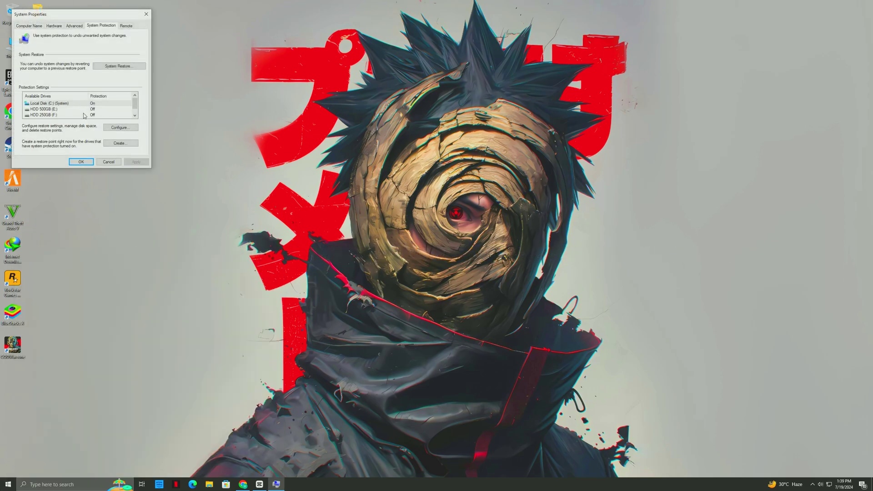
{"action": "left_click", "coordinate": [66, 104]}
{"action": "left_click", "coordinate": [120, 128]}
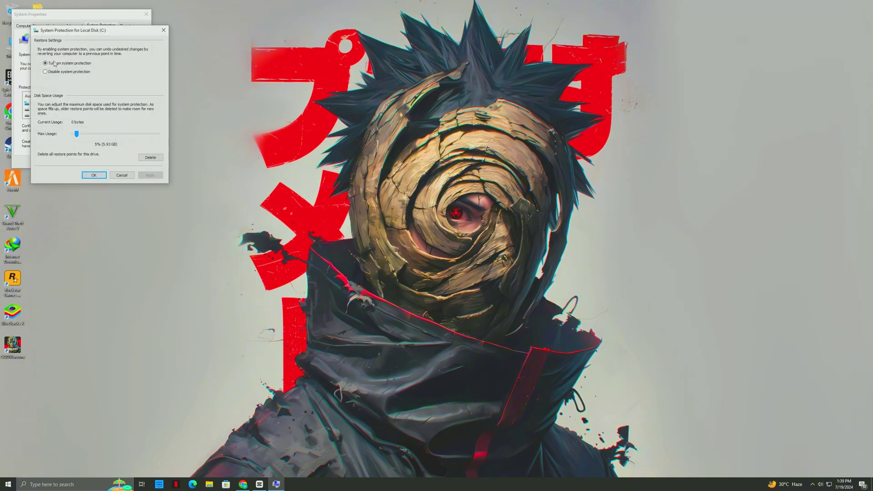
{"action": "left_click", "coordinate": [105, 176]}
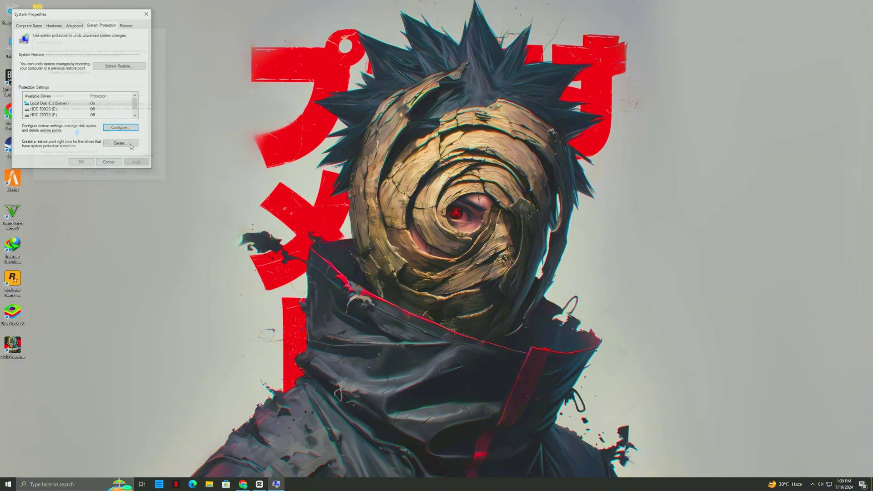
{"action": "left_click", "coordinate": [129, 143]}
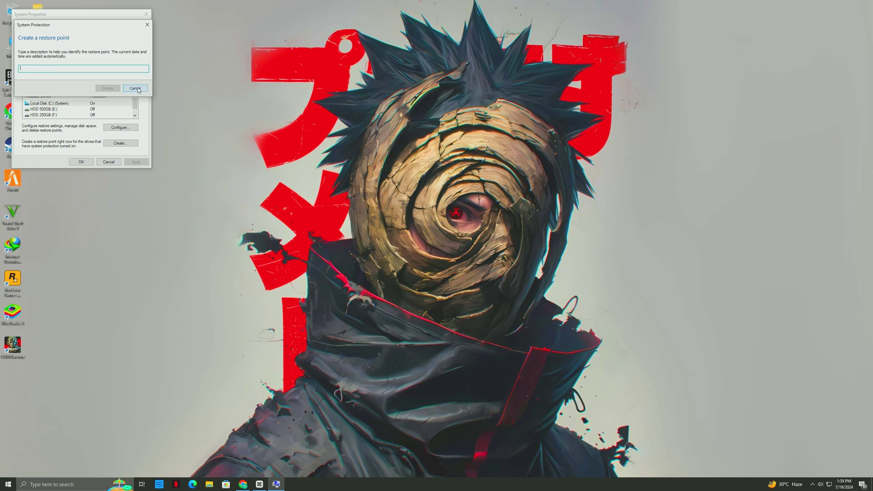
{"action": "left_click", "coordinate": [135, 88]}
{"action": "left_click", "coordinate": [146, 14]}
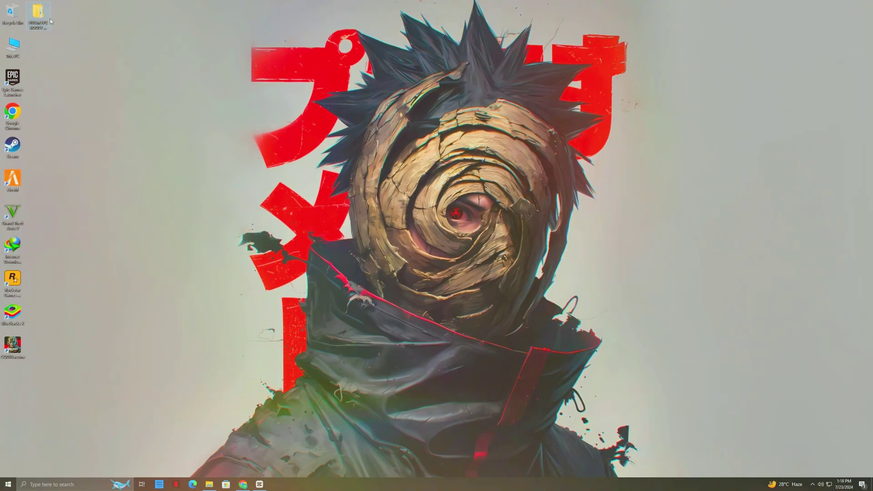
Step: Copy everything inside the citizen folder of FIVEM FPS BOOST GRAPHICS on the desktop and minimize its window
{"action": "double_click", "coordinate": [45, 20]}
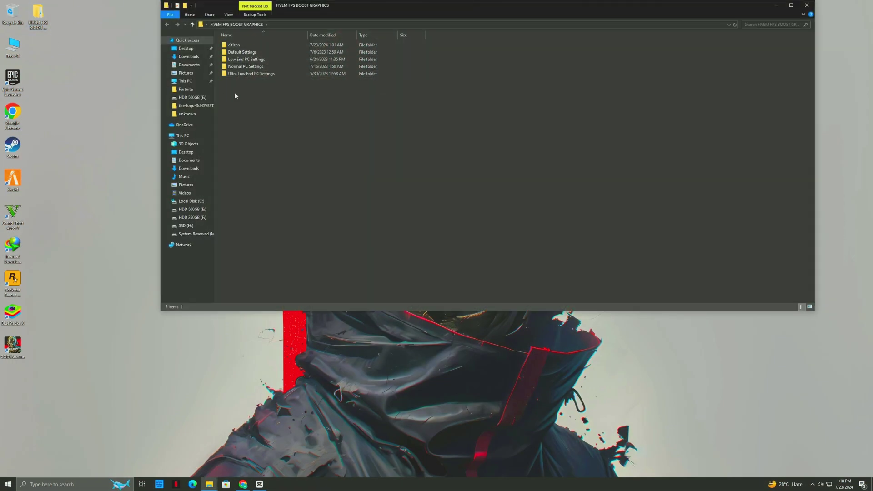
{"action": "double_click", "coordinate": [234, 45]}
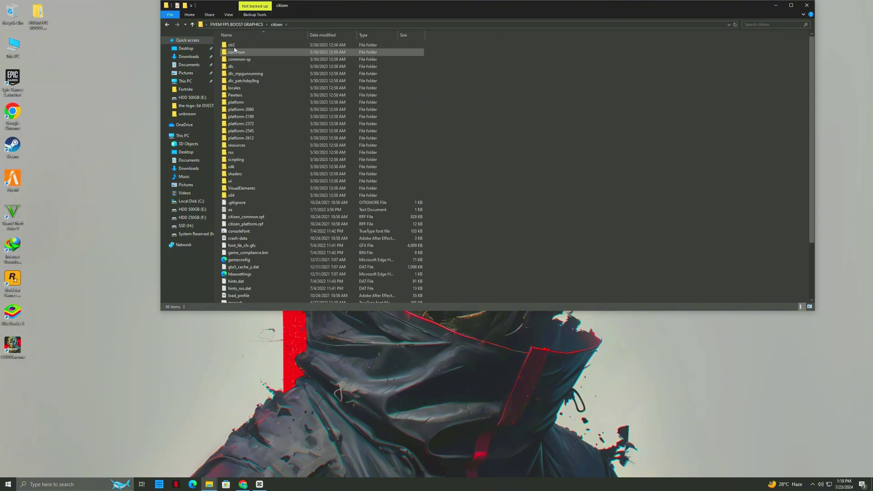
{"action": "left_click_drag", "start_coordinate": [557, 55], "coordinate": [380, 305]}
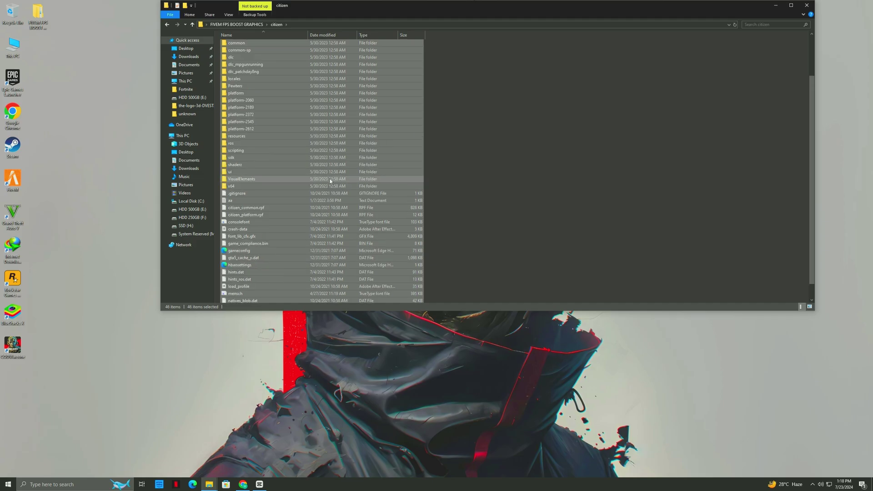
{"action": "scroll", "coordinate": [331, 181], "scroll_direction": "up", "scroll_amount": 3}
{"action": "right_click", "coordinate": [272, 109]}
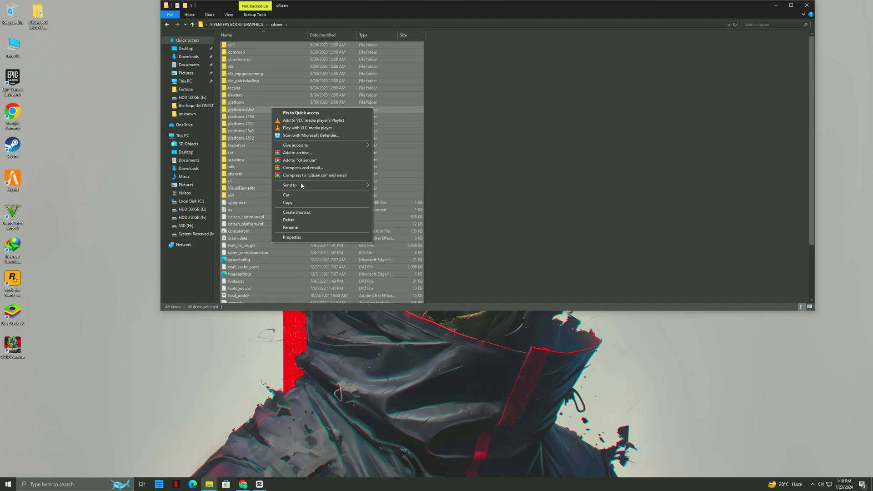
{"action": "left_click", "coordinate": [287, 202]}
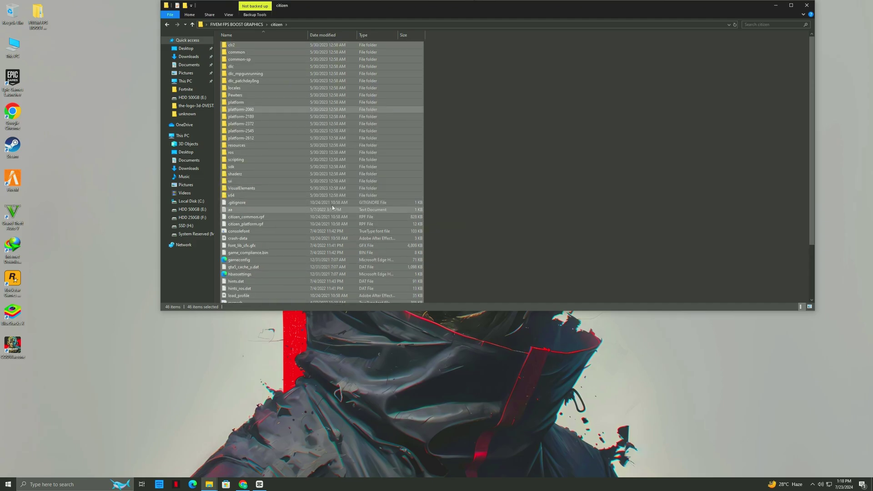
{"action": "left_click", "coordinate": [775, 6]}
Step: Go to the FiveM shortcut's file location and open the citizen folder inside FiveM Application Data
{"action": "right_click", "coordinate": [4, 183]}
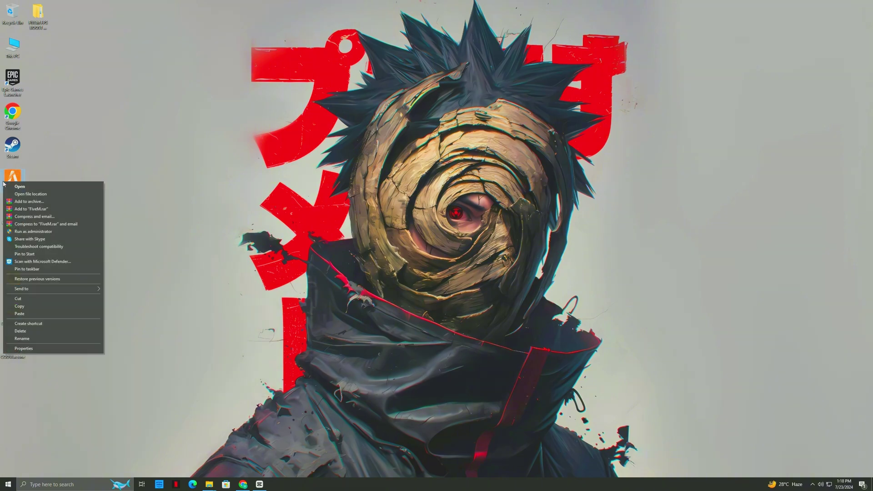
{"action": "left_click", "coordinate": [14, 196]}
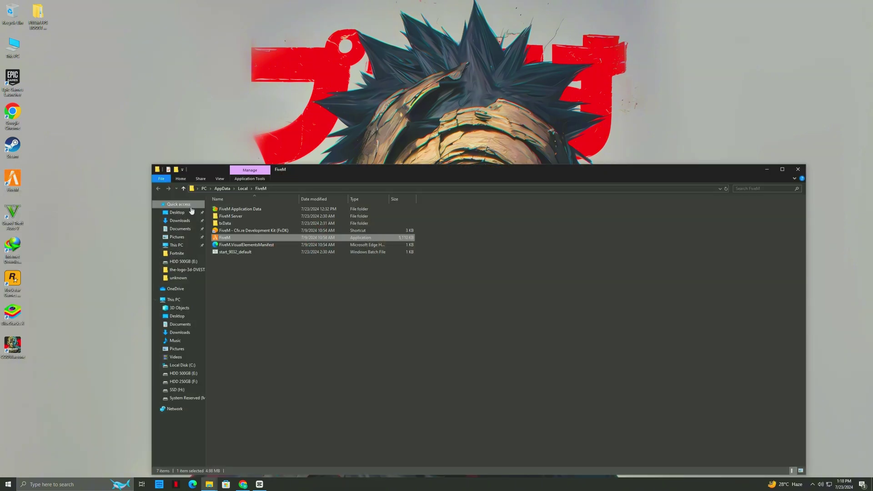
{"action": "left_click", "coordinate": [234, 209]}
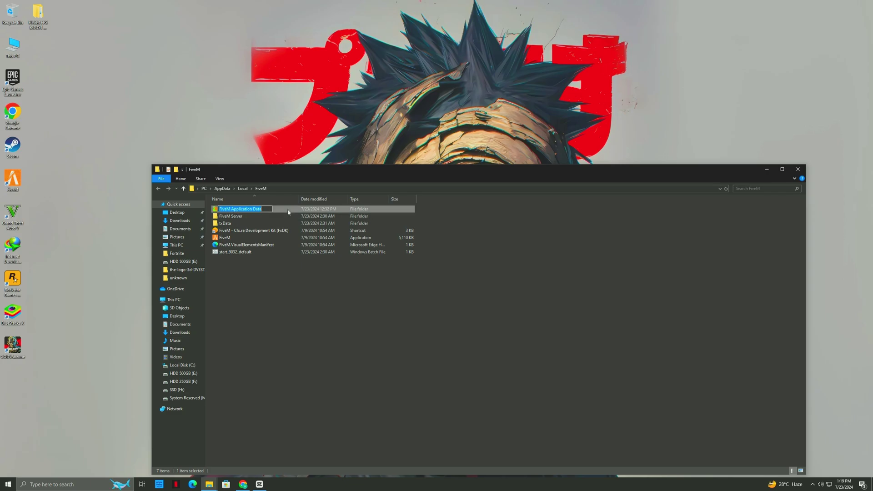
{"action": "double_click", "coordinate": [235, 209]}
{"action": "double_click", "coordinate": [255, 221]}
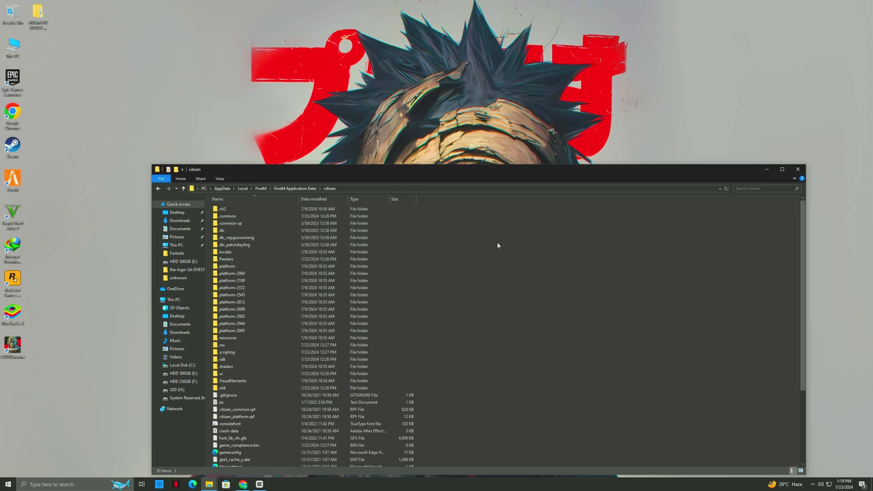
Step: Paste the copied files into FiveM's citizen folder, replacing the files in the destination, and close the folder window
{"action": "right_click", "coordinate": [497, 238]}
{"action": "left_click", "coordinate": [521, 295]}
{"action": "left_click", "coordinate": [378, 194]}
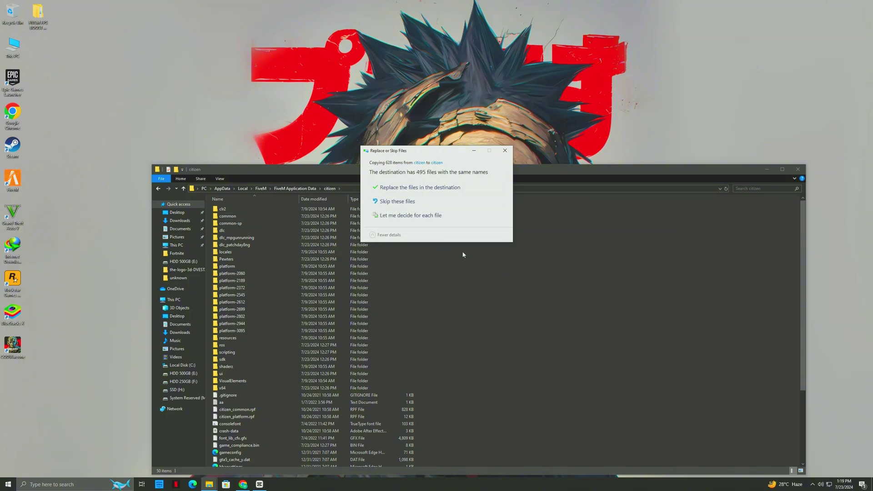
{"action": "left_click", "coordinate": [413, 187]}
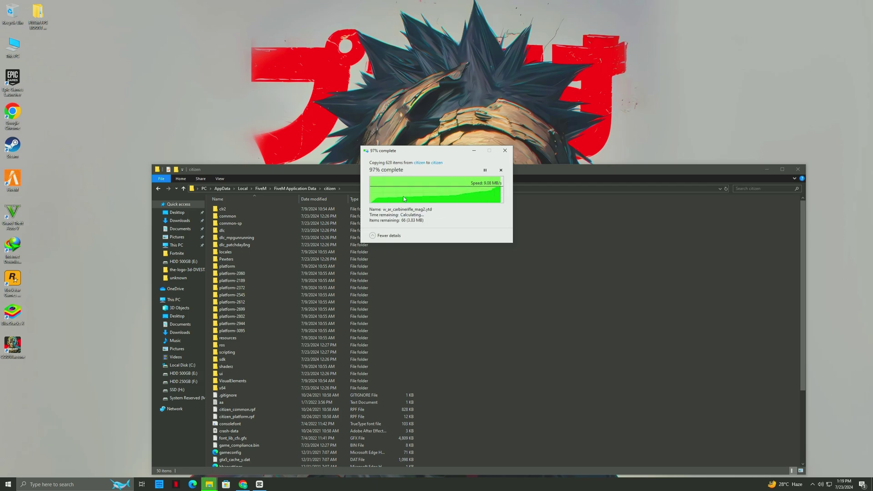
{"action": "scroll", "coordinate": [481, 287], "scroll_direction": "down", "scroll_amount": 5}
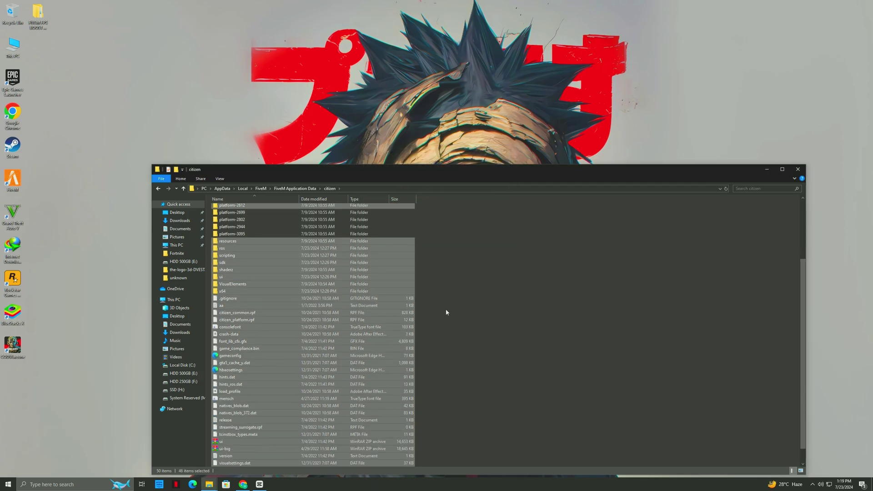
{"action": "scroll", "coordinate": [345, 287], "scroll_direction": "up", "scroll_amount": 5}
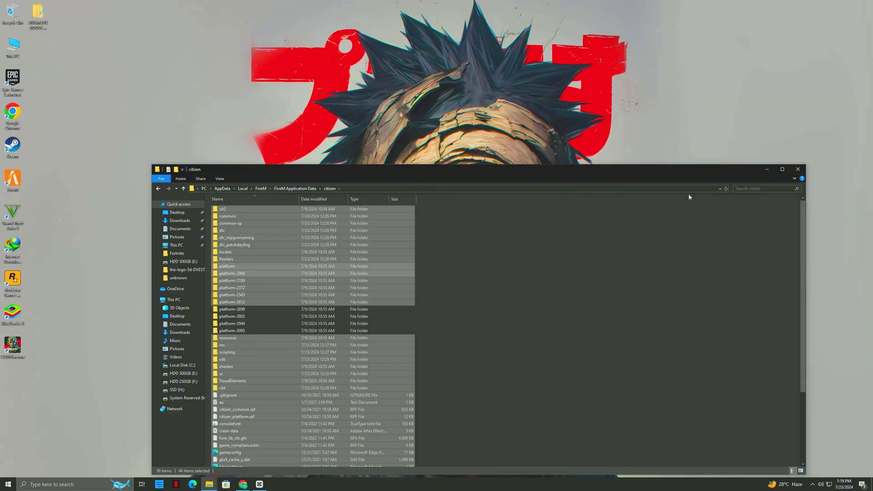
{"action": "left_click", "coordinate": [796, 170]}
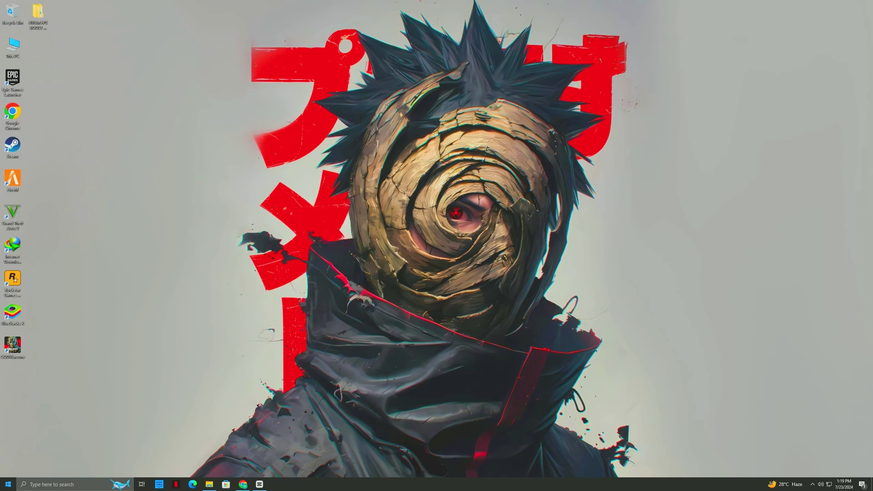
Step: Search for GRAPHIC, open Windows Graphics settings and start browsing for a desktop app to set a preference for
{"action": "left_click", "coordinate": [8, 484]}
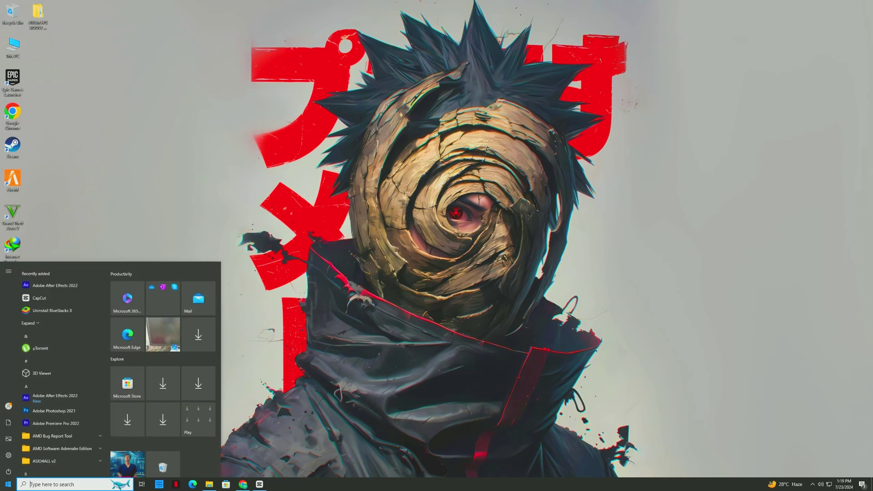
{"action": "type", "text": "GRAPHIC"}
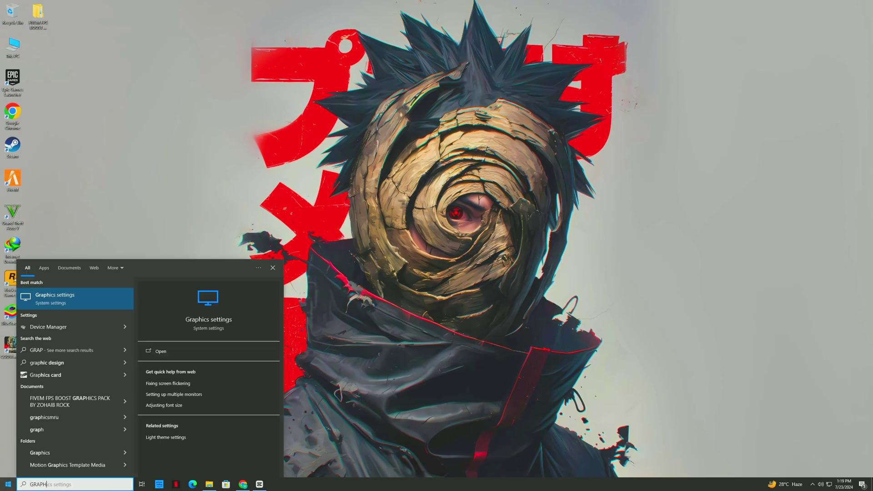
{"action": "left_click", "coordinate": [60, 300]}
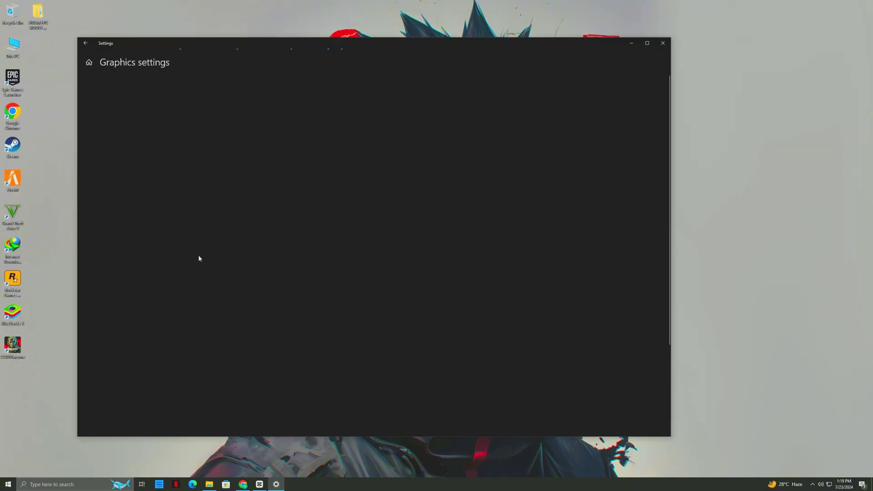
{"action": "scroll", "coordinate": [101, 322], "scroll_direction": "down", "scroll_amount": 3}
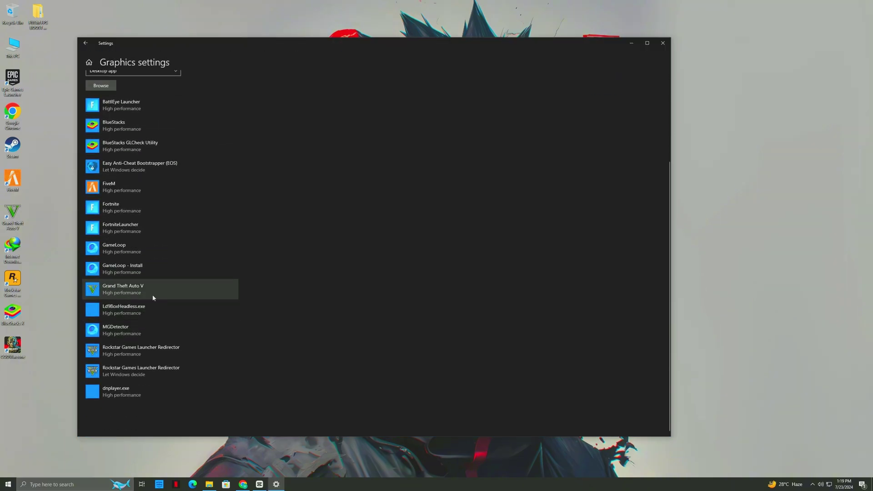
{"action": "scroll", "coordinate": [102, 179], "scroll_direction": "up", "scroll_amount": 3}
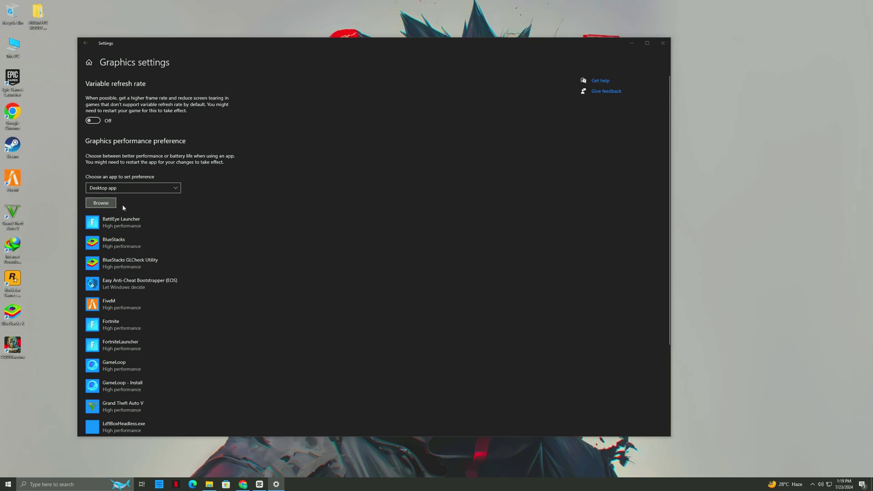
{"action": "scroll", "coordinate": [116, 98], "scroll_direction": "up", "scroll_amount": 2}
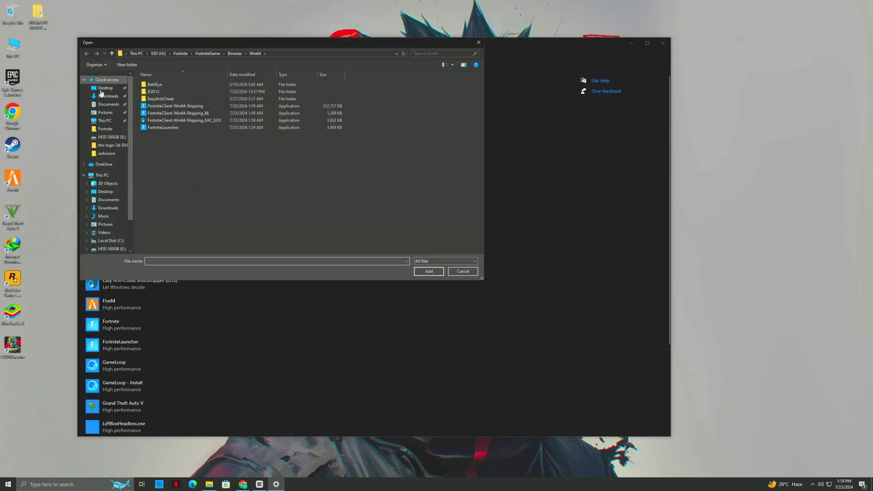
Step: Add FiveM from the Desktop to the graphics preference list and save its preference as High performance
{"action": "left_click", "coordinate": [102, 88]}
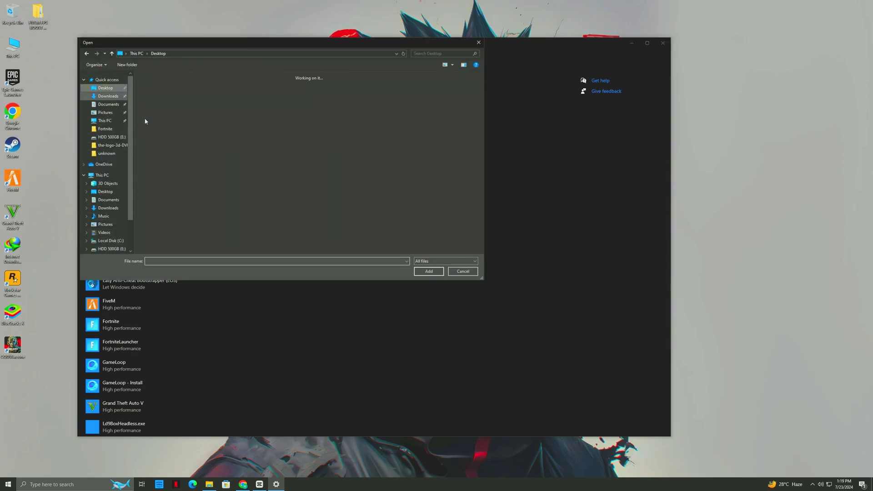
{"action": "left_click", "coordinate": [428, 271]}
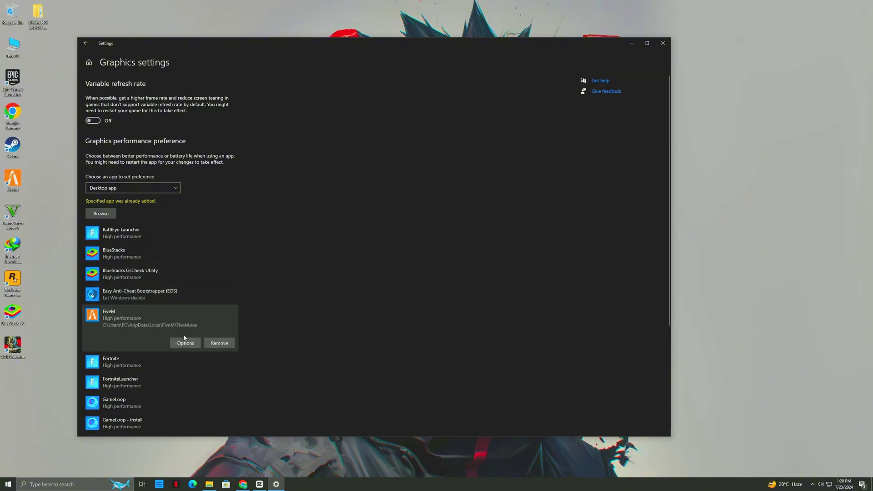
{"action": "left_click", "coordinate": [186, 342]}
{"action": "left_click", "coordinate": [342, 278]}
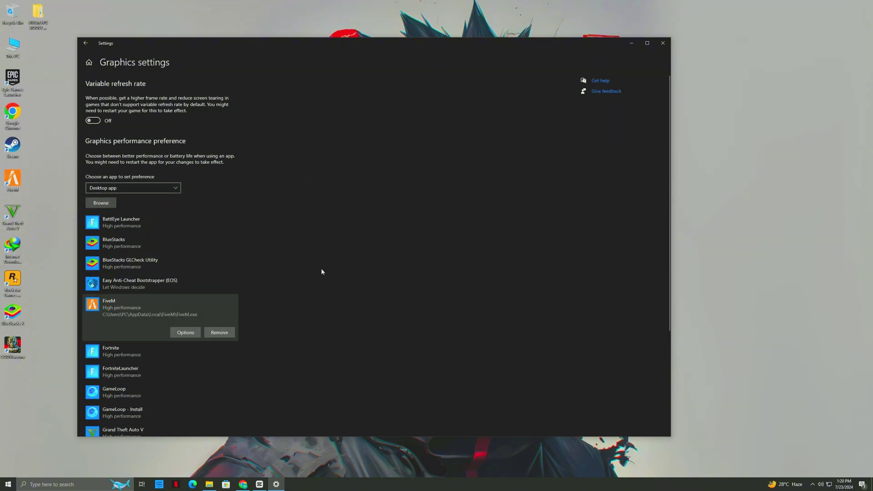
Step: Add GTA5, GTAVLauncher and PlayGTAV from SteamLibrary\steamapps\common\Grand Theft Auto V to the graphics preference list as desktop apps
{"action": "left_click", "coordinate": [100, 203]}
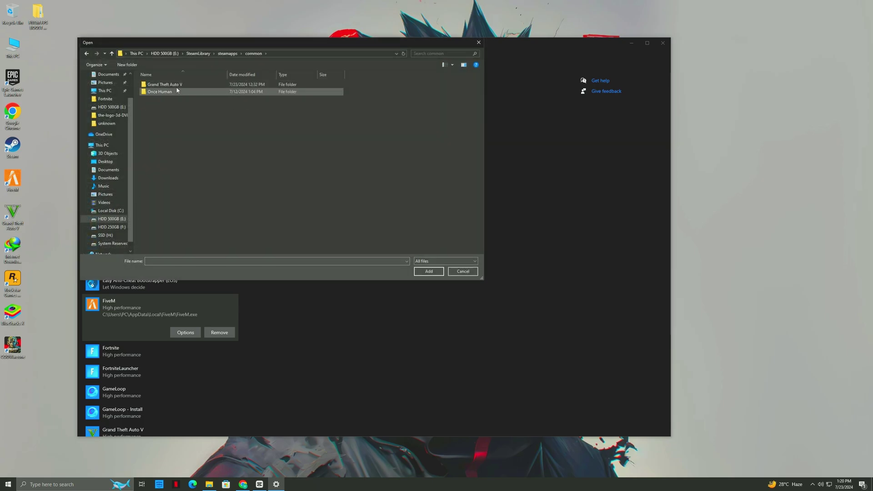
{"action": "double_click", "coordinate": [177, 86]}
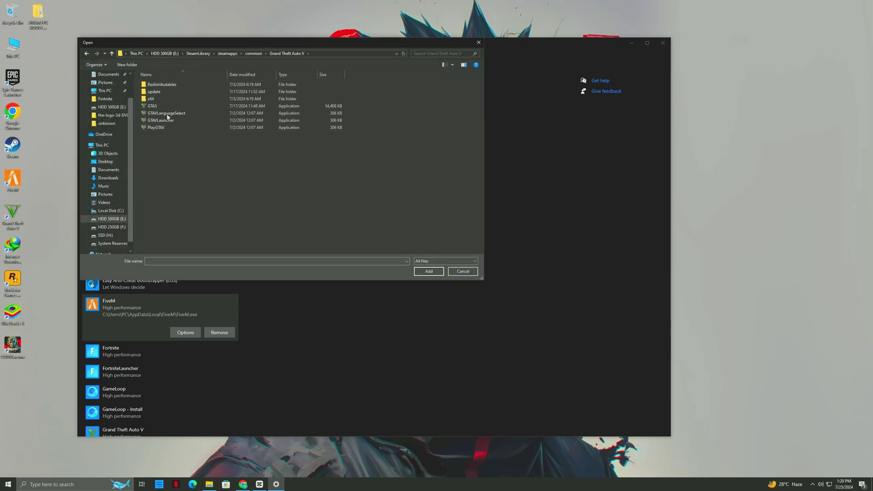
{"action": "left_click", "coordinate": [416, 270]}
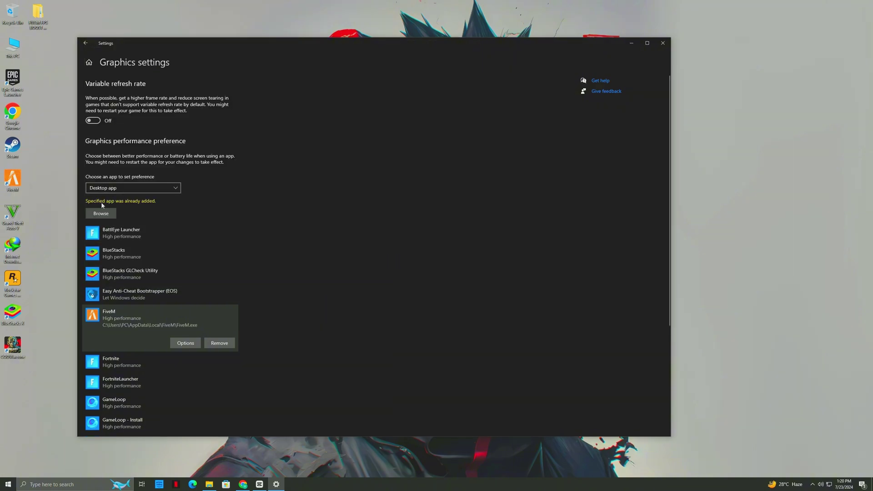
{"action": "key", "text": "Return"}
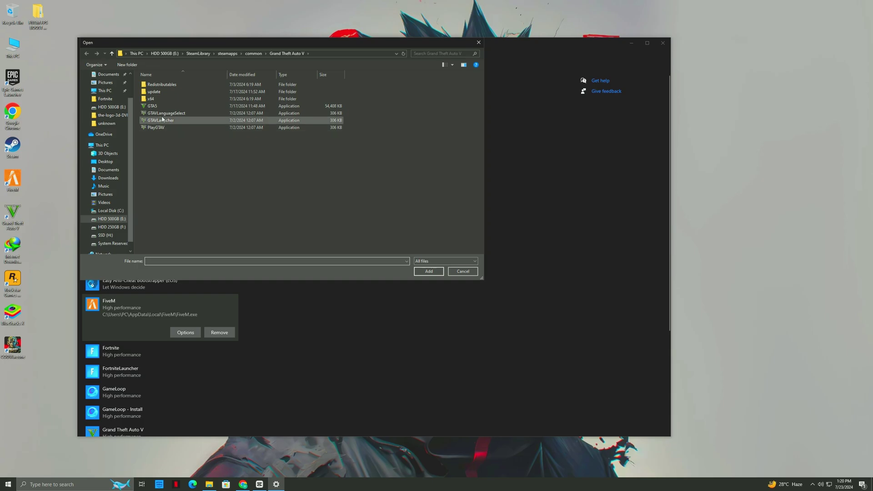
{"action": "left_click", "coordinate": [428, 271]}
{"action": "left_click", "coordinate": [101, 214]}
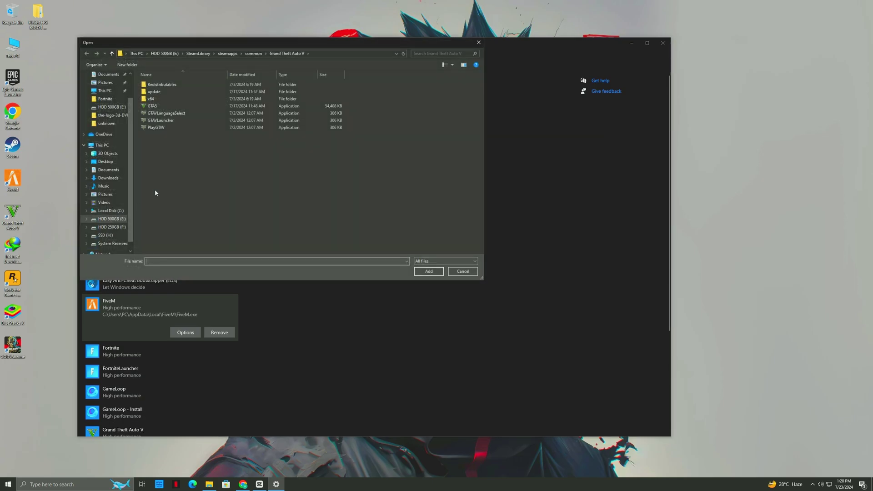
{"action": "left_click", "coordinate": [173, 130]}
{"action": "left_click", "coordinate": [428, 271]}
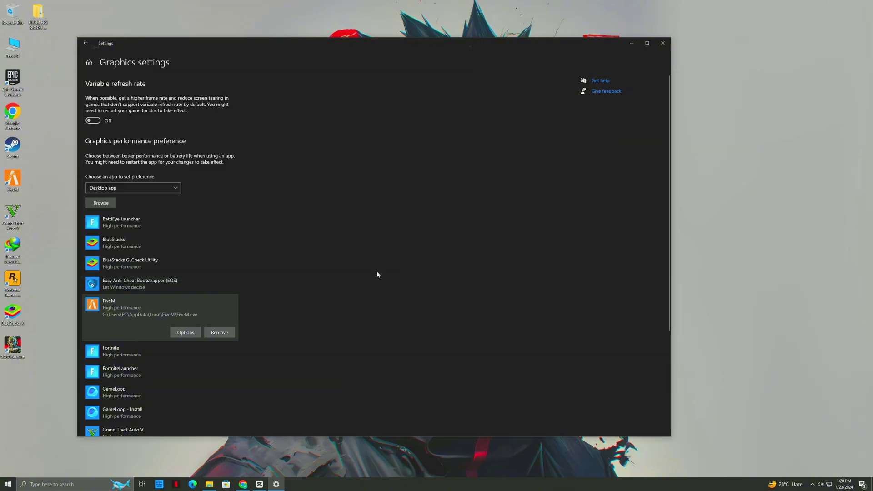
Step: Save the High performance graphics preference for Grand Theft Auto V and for the Rockstar Games Launcher Redirector entry of GTAVLauncher.exe
{"action": "scroll", "coordinate": [159, 260], "scroll_direction": "down", "scroll_amount": 3}
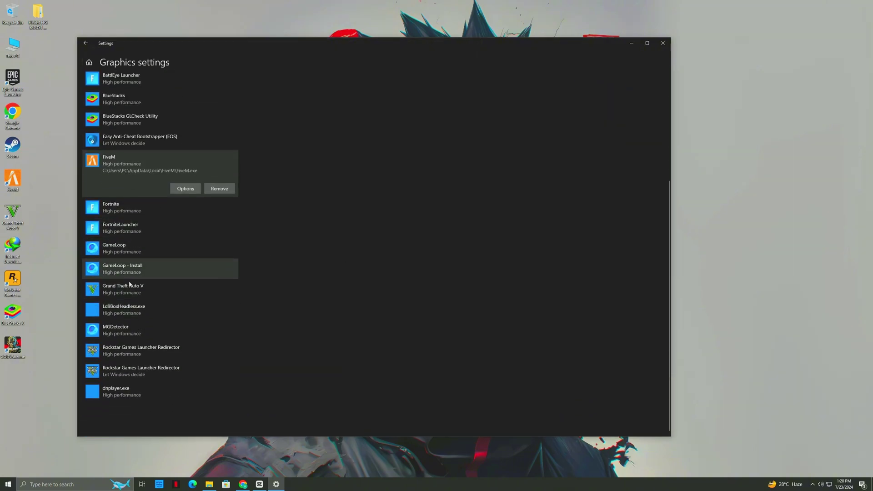
{"action": "left_click", "coordinate": [128, 296]}
{"action": "left_click", "coordinate": [185, 297]}
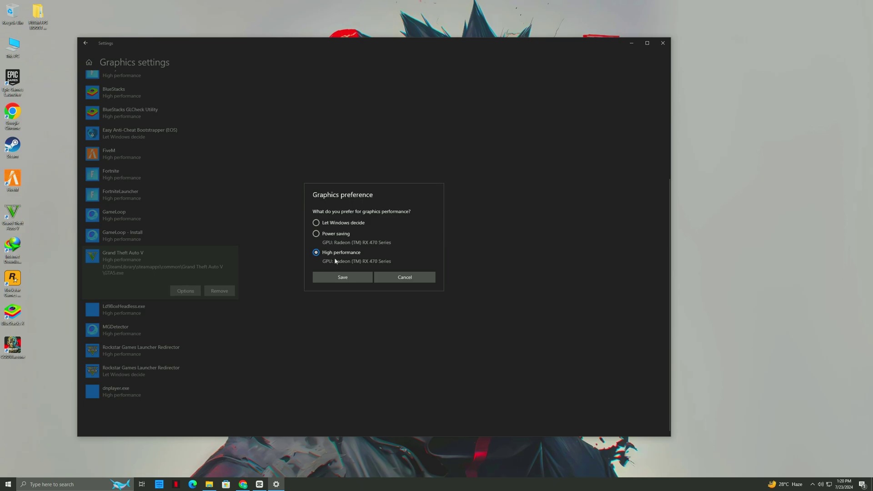
{"action": "left_click", "coordinate": [330, 276]}
{"action": "left_click", "coordinate": [152, 354]}
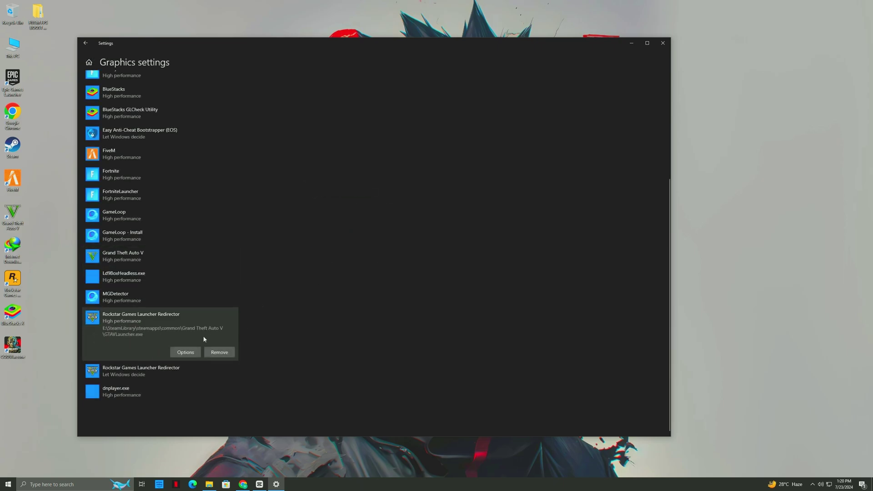
{"action": "left_click", "coordinate": [185, 353]}
{"action": "left_click", "coordinate": [328, 278]}
Step: Set the Rockstar Games Launcher Redirector entry of PlayGTAV.exe to High performance, save it and close the settings window
{"action": "left_click", "coordinate": [132, 370]}
{"action": "left_click", "coordinate": [186, 373]}
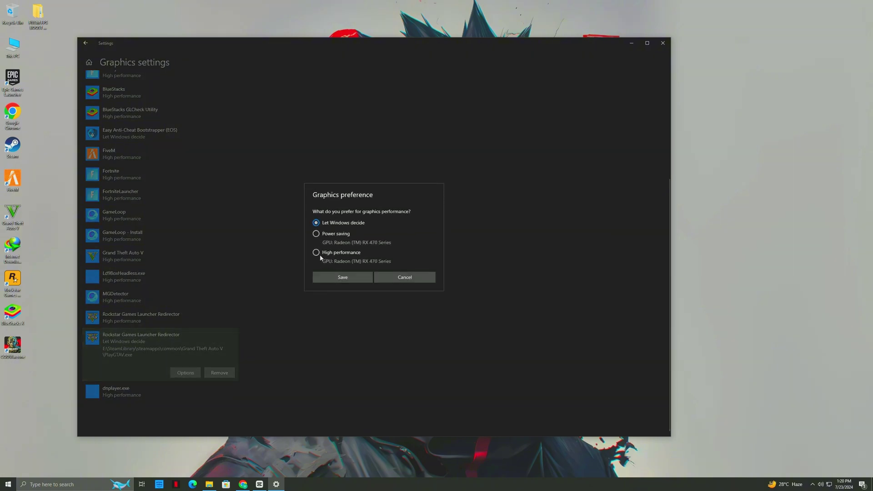
{"action": "left_click", "coordinate": [334, 279]}
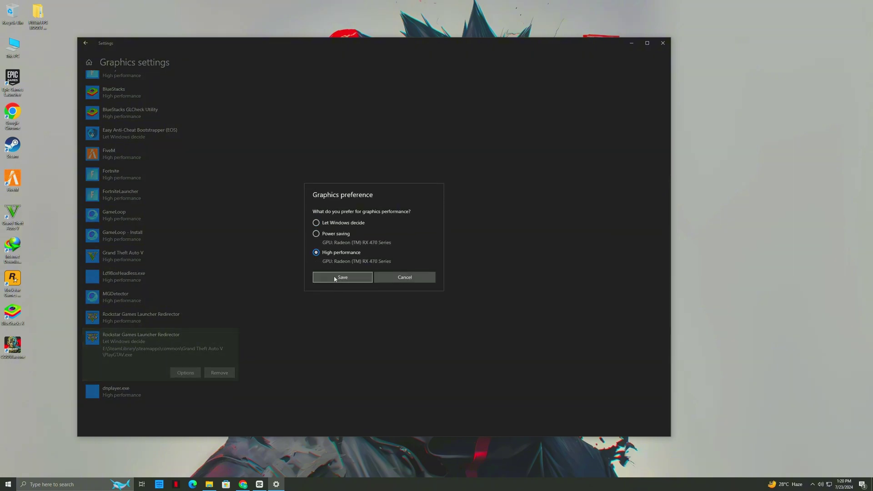
{"action": "scroll", "coordinate": [222, 261], "scroll_direction": "up", "scroll_amount": 3}
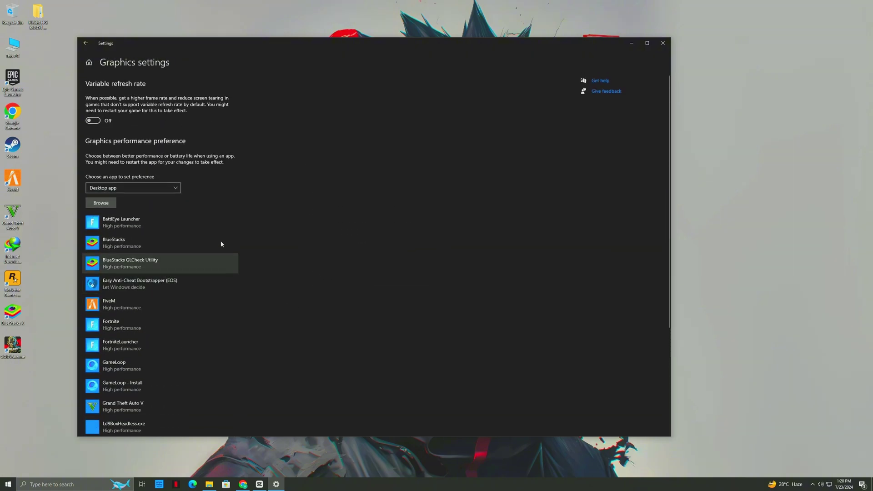
{"action": "left_click", "coordinate": [659, 43]}
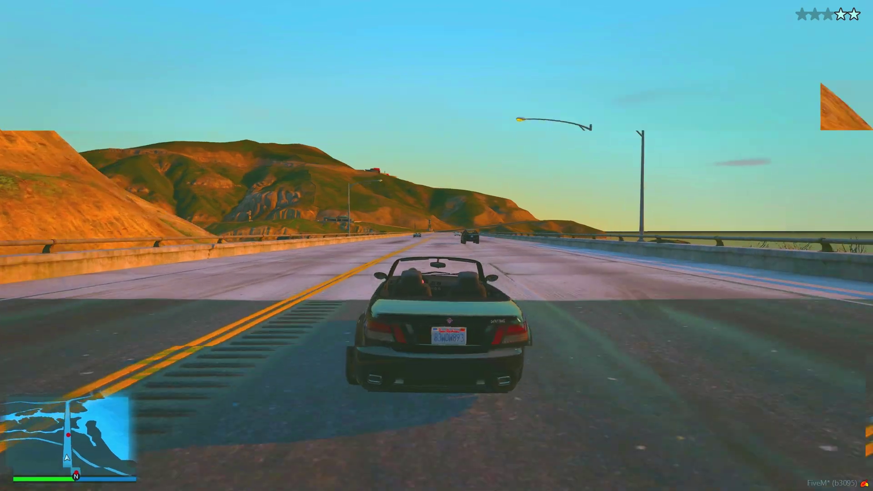
{"action": "key", "text": "a"}
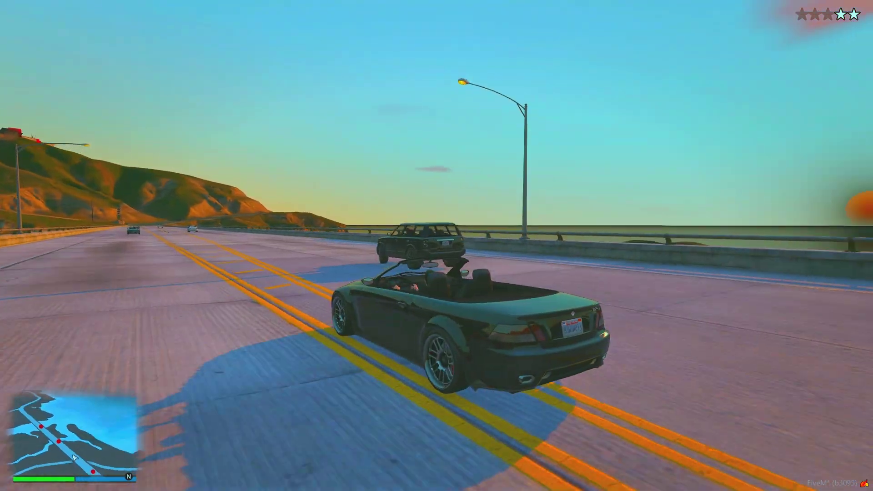
{"action": "key", "text": "d"}
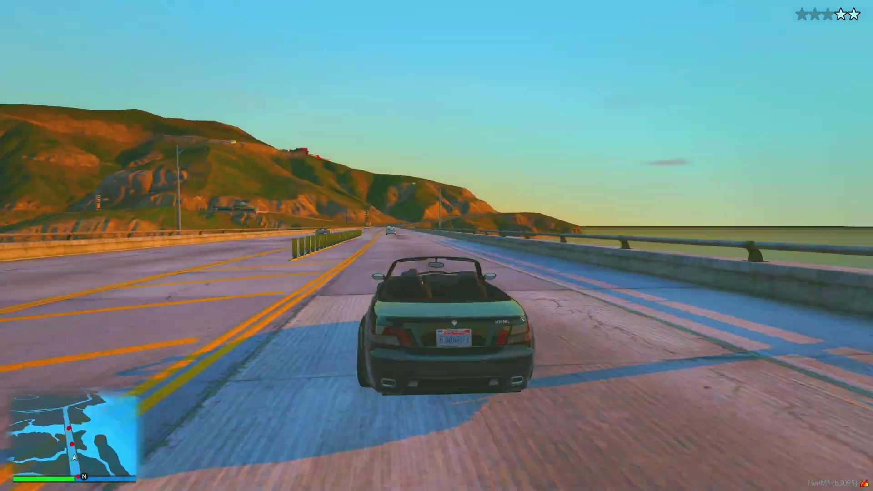
{"action": "key", "text": "d"}
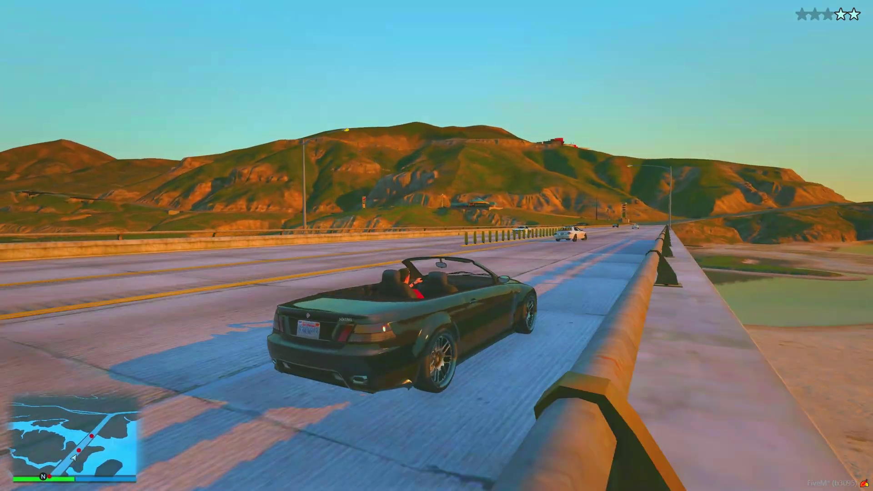
{"action": "key", "text": "a"}
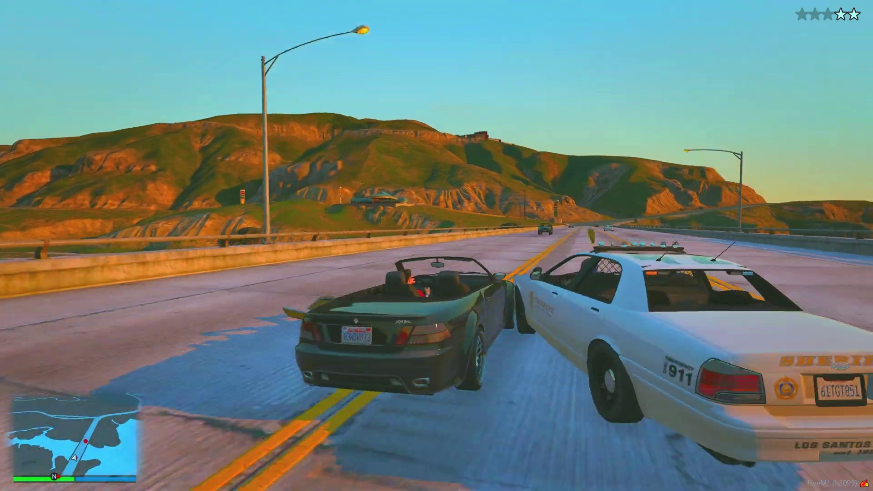
{"action": "key", "text": "d"}
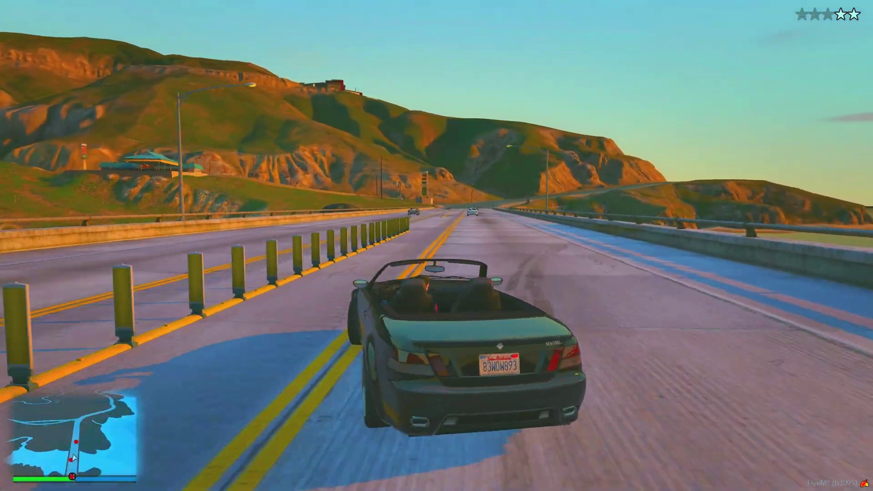
{"action": "key", "text": "w"}
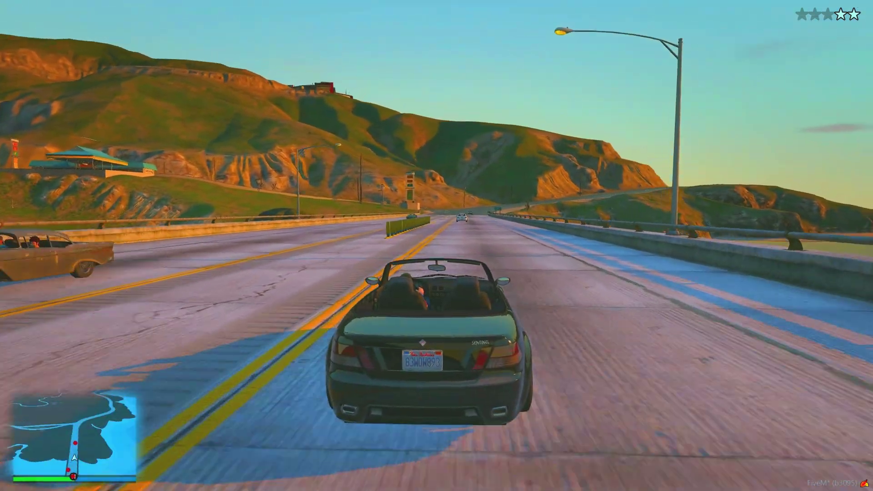
{"action": "key", "text": "w"}
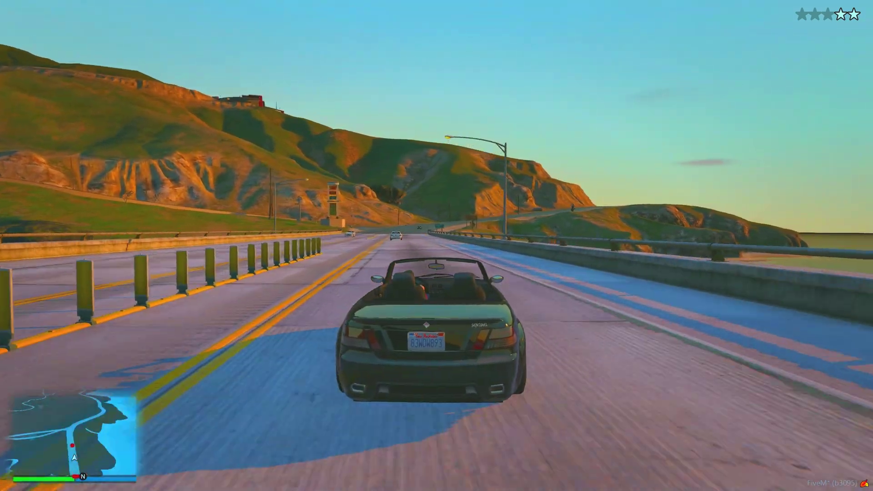
{"action": "key", "text": "w"}
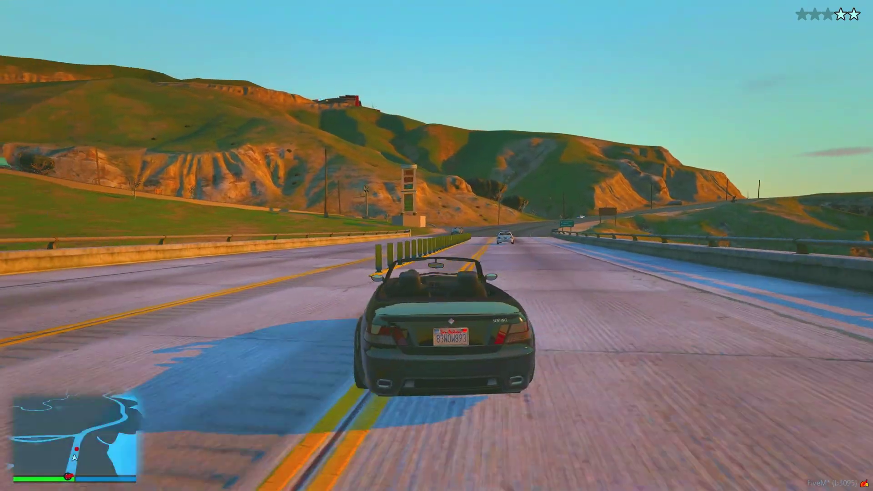
{"action": "key", "text": "w"}
{"action": "key", "text": "a"}
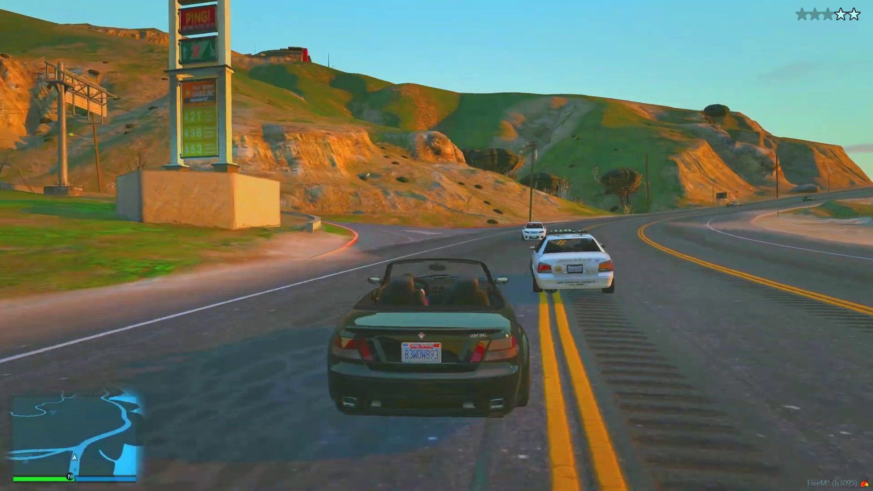
{"action": "key", "text": "w"}
{"action": "key", "text": "a"}
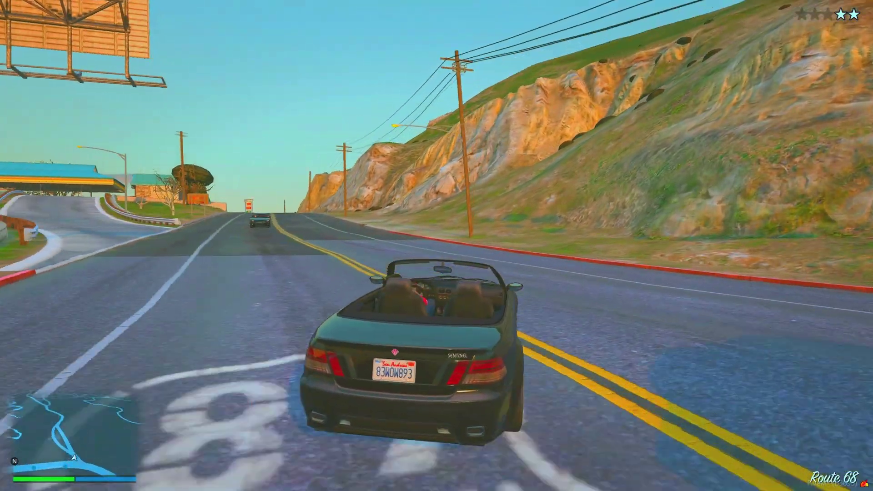
{"action": "key", "text": "w"}
{"action": "key", "text": "a"}
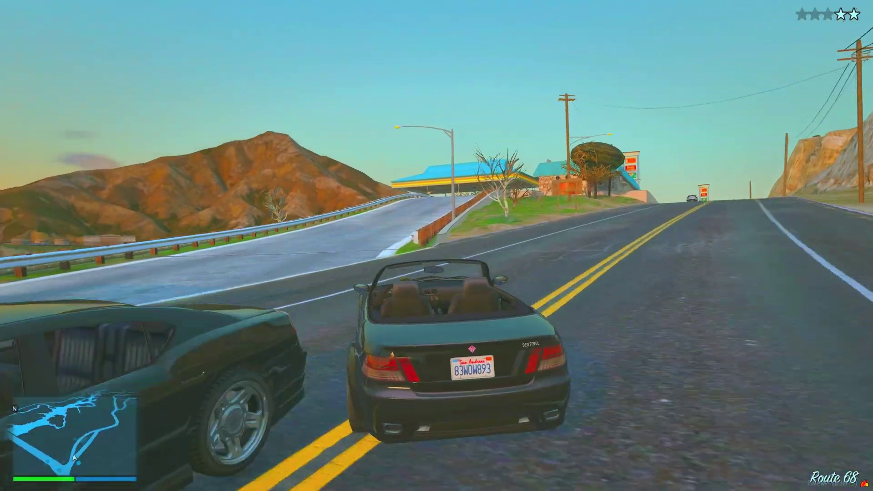
{"action": "key", "text": "w"}
{"action": "key", "text": "a"}
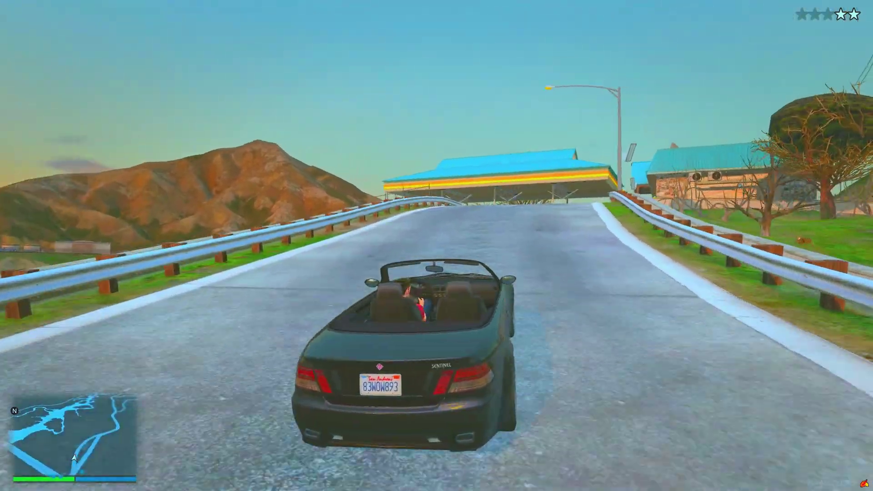
{"action": "key", "text": "w"}
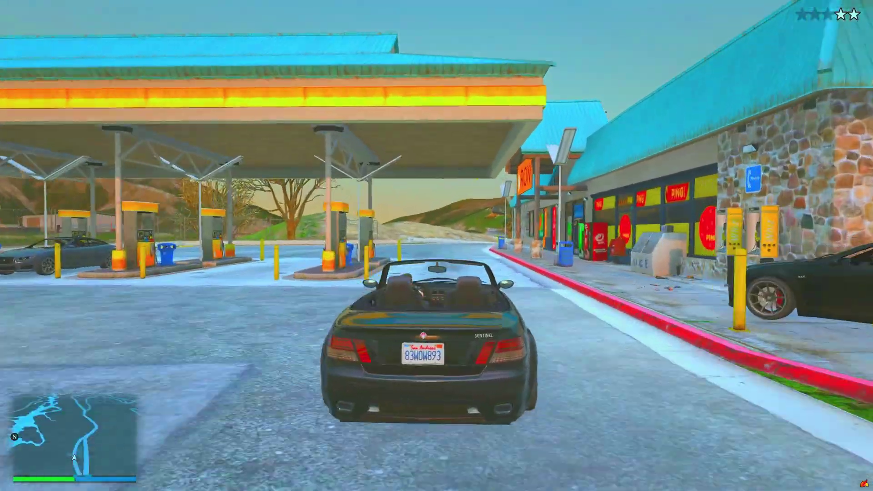
{"action": "key", "text": "w"}
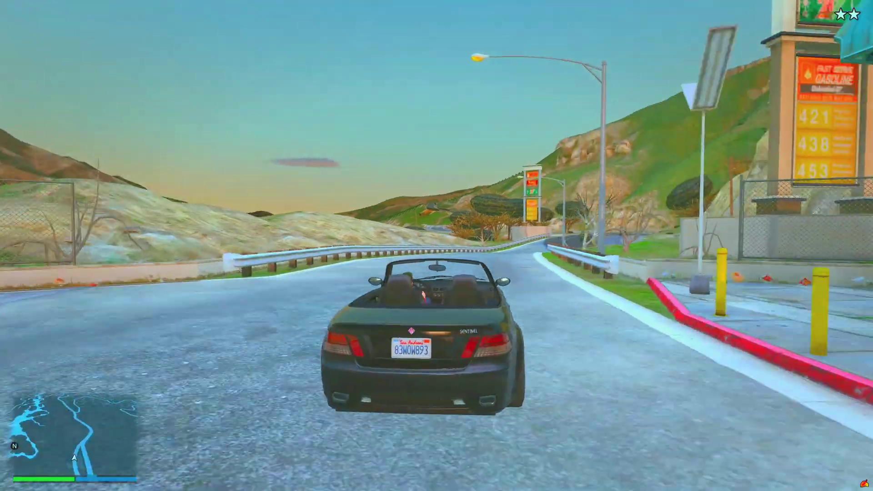
{"action": "key", "text": "w"}
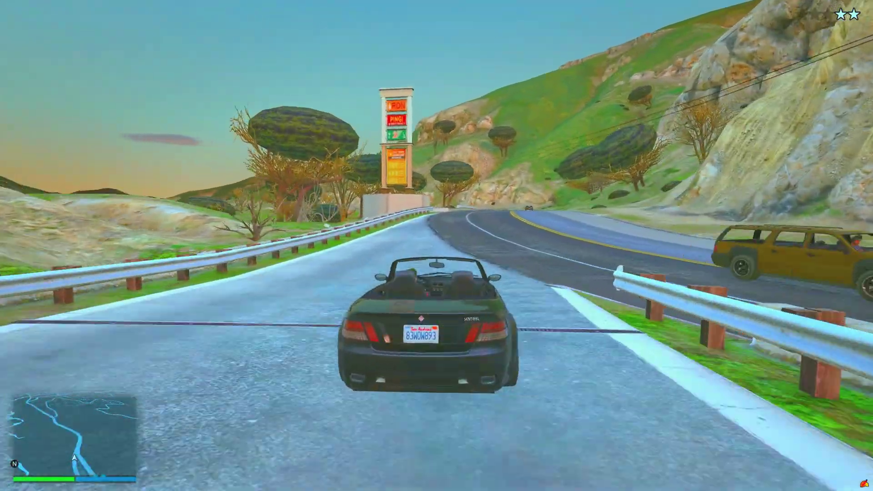
{"action": "key", "text": "d"}
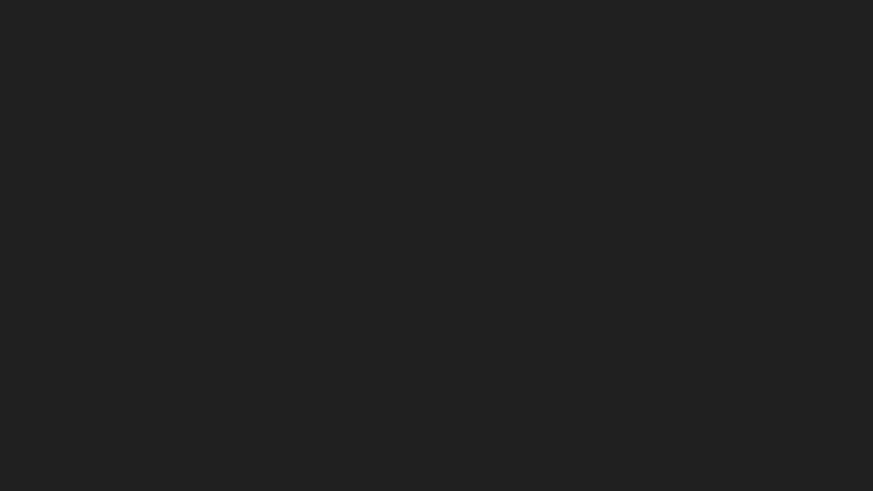